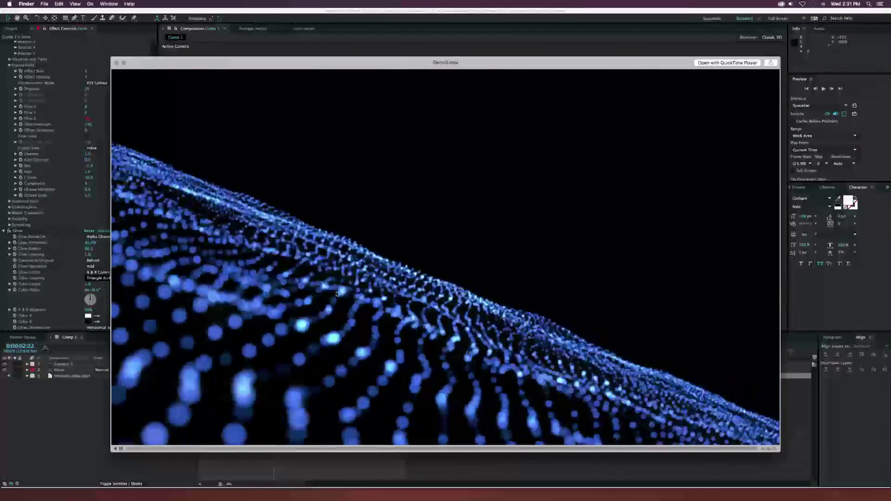
- Close the Demo2.mov Quick Look preview and return to After Effects
key("space")
left_click(150, 451)
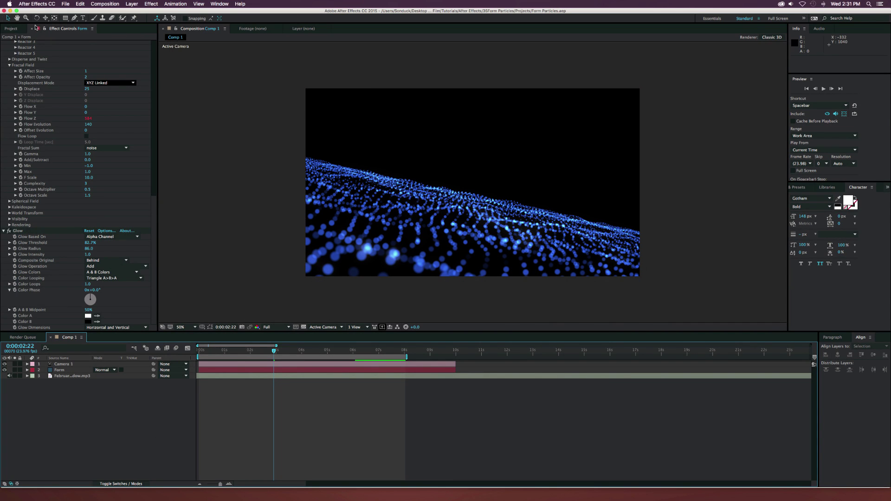
- Create a new composition named TUT
left_click(10, 29)
left_click(22, 328)
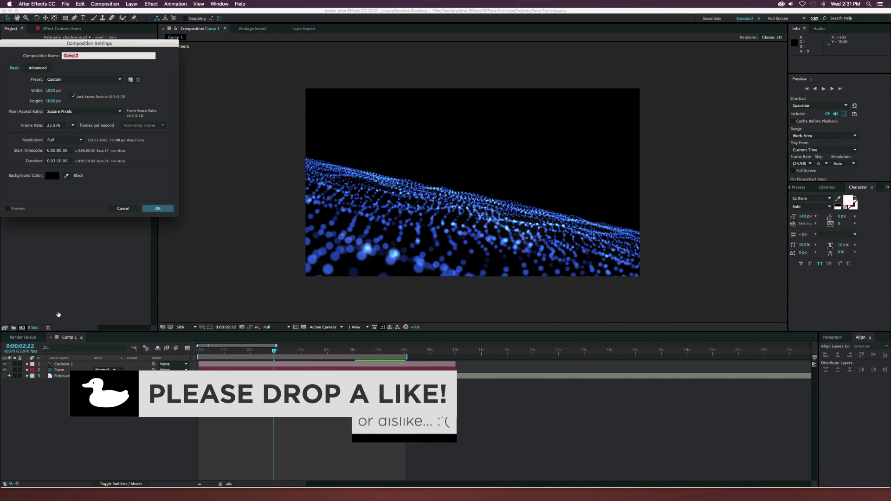
type("TUT")
key("Return")
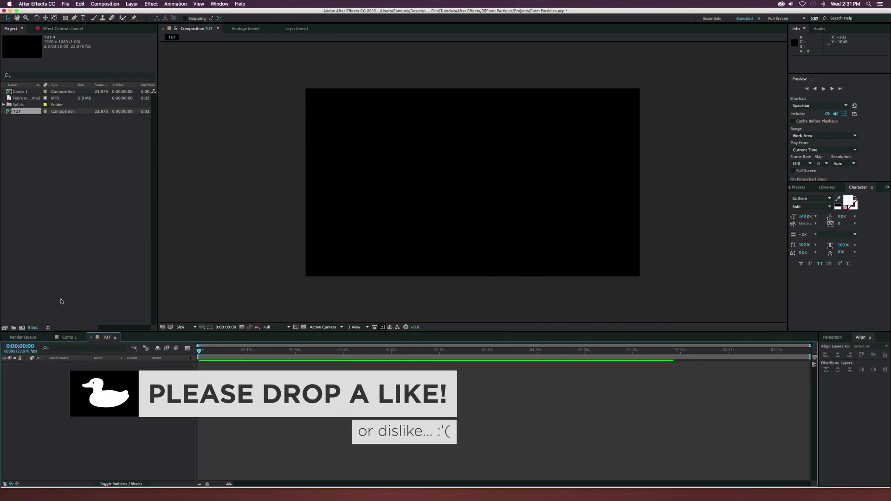
- Add a new solid layer named Form to the TUT composition
left_click(136, 2)
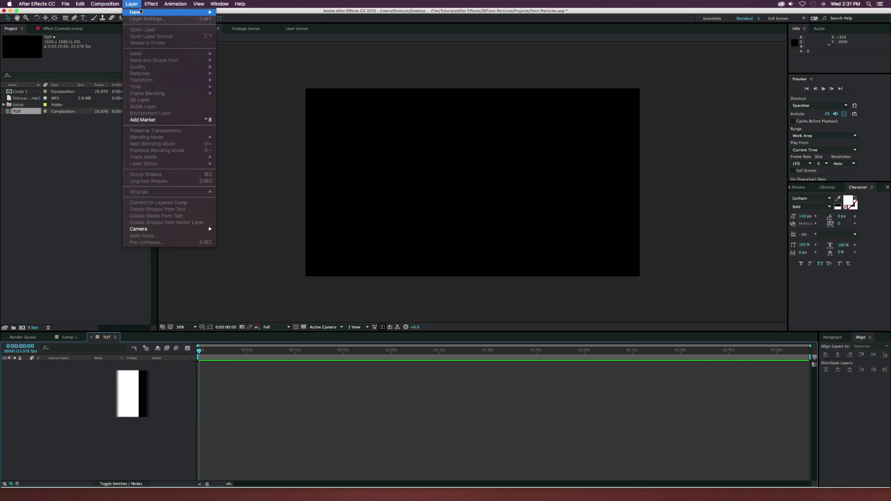
mouse_move(139, 12)
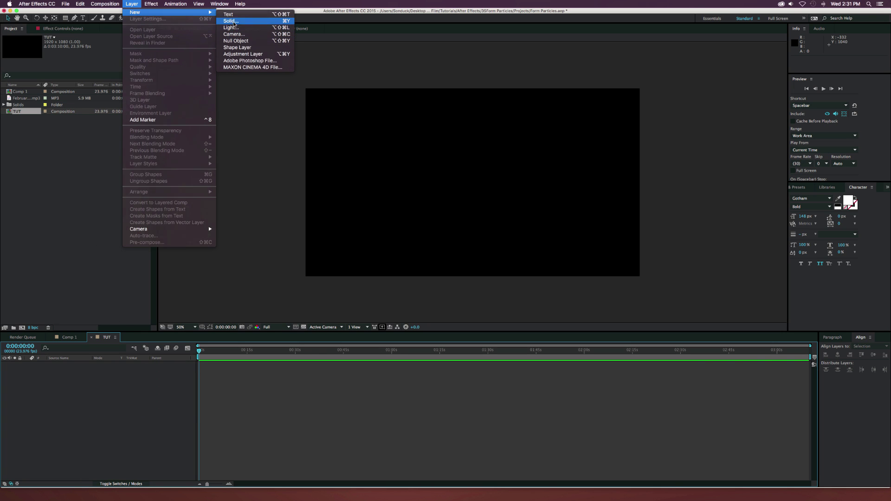
left_click(231, 21)
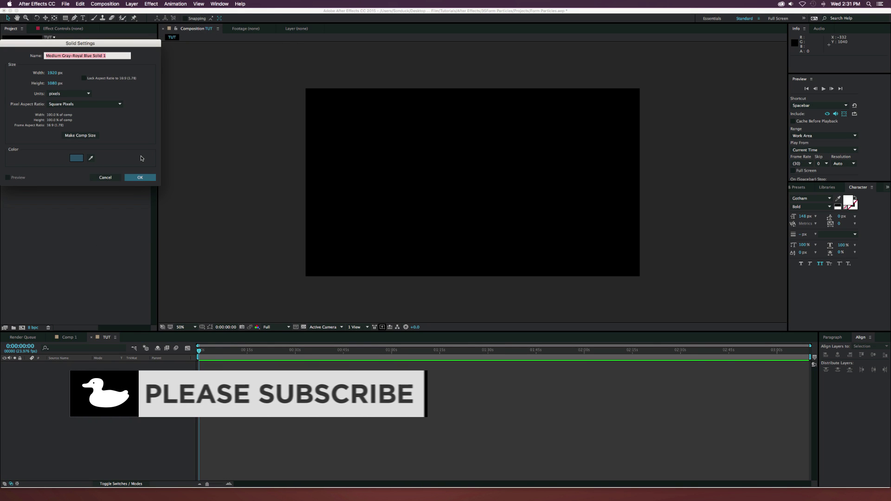
type("Form")
key("Return")
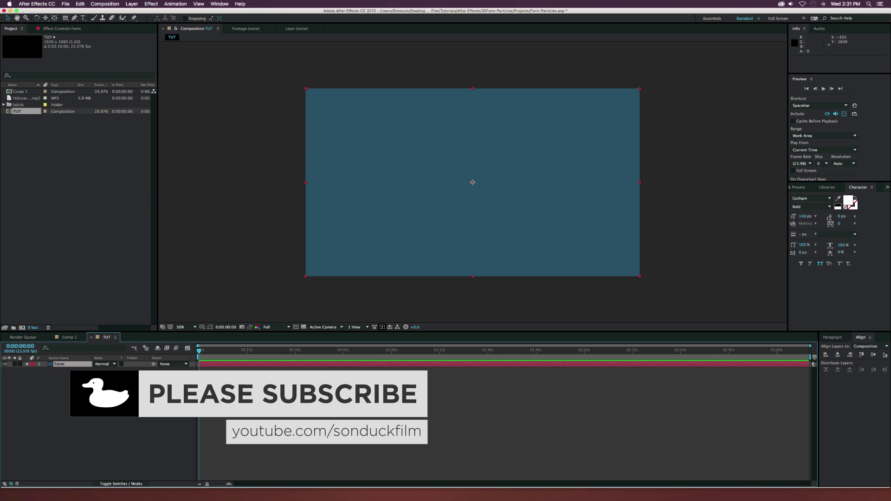
- Apply Trapcode Form from the Effect menu to the Form solid
left_click(152, 4)
mouse_move(169, 183)
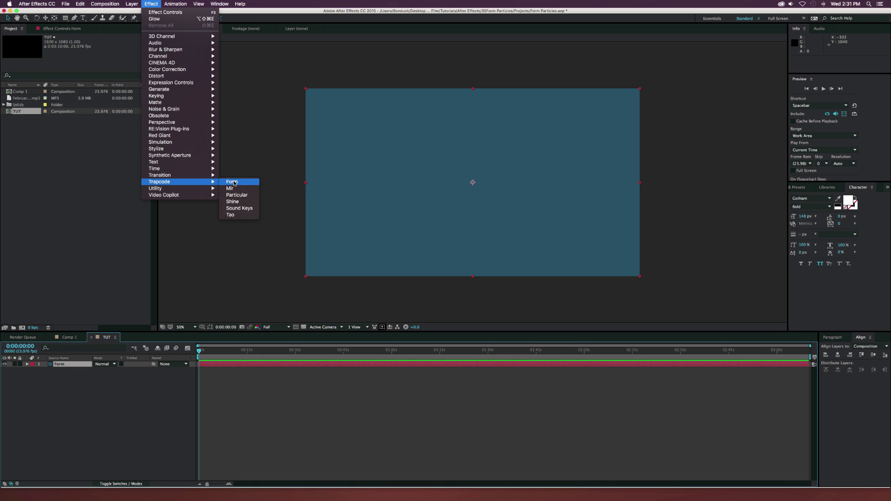
left_click(240, 183)
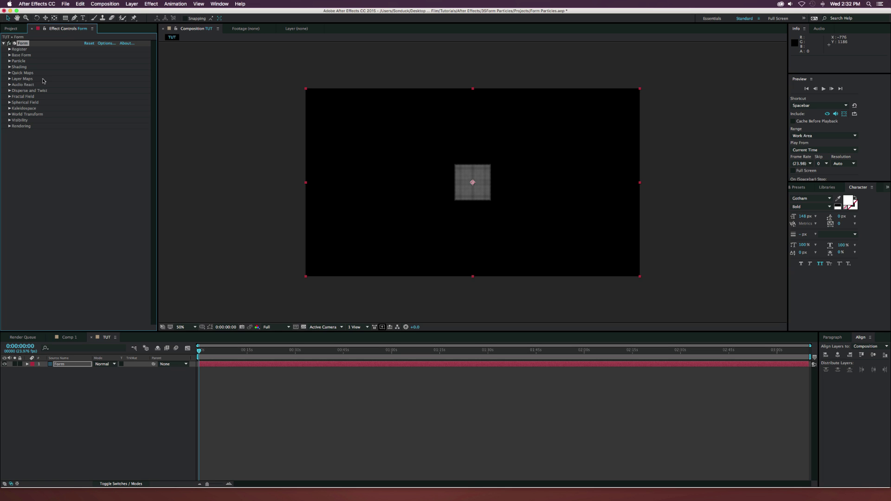
- In Base Form set Particles in Z 1 and Size X 1920, and stretch Size Y to fill the frame
left_click(9, 56)
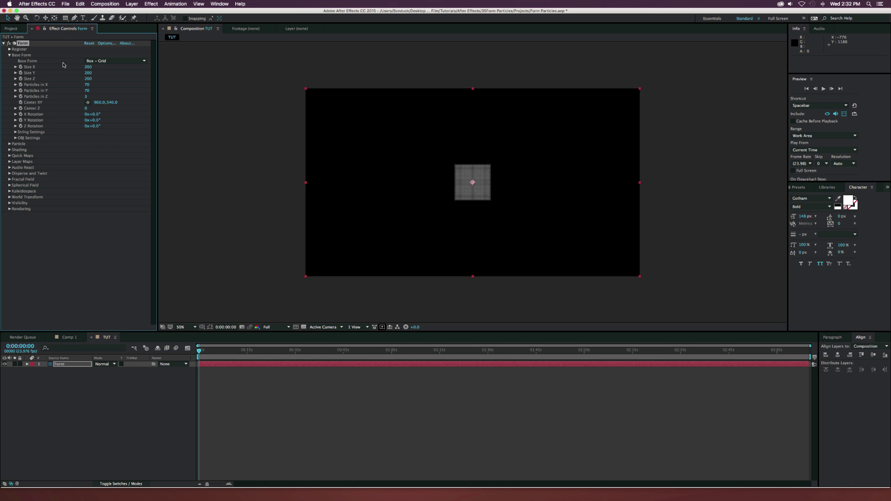
left_click(88, 97)
type("1")
key("Return")
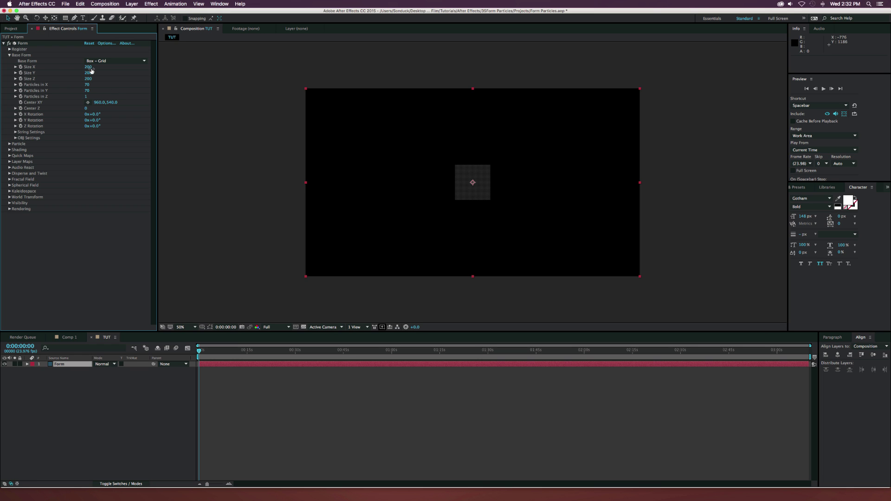
left_click(88, 67)
type("19")
key("Return")
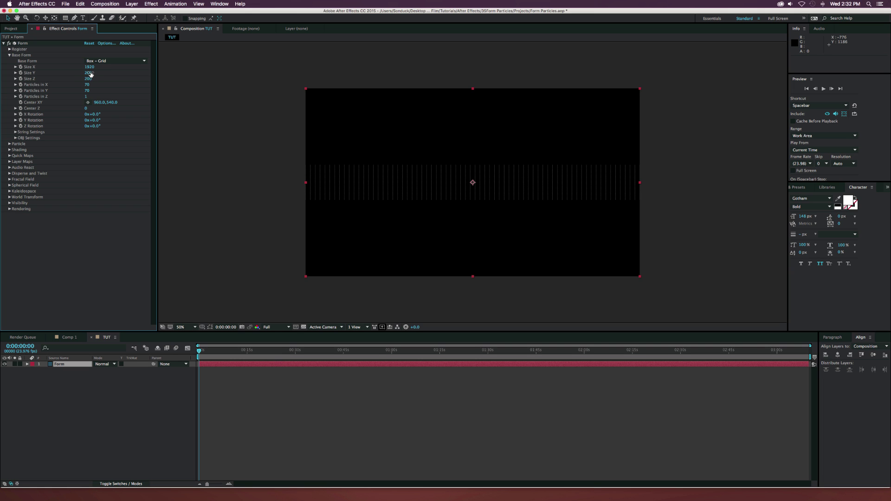
left_click_drag(87, 73, 114, 72)
- Set Particles in X 150, Y 125, X Rotation 90°, and lower Center XY to 960,734
left_click(88, 85)
type("150")
key("Return")
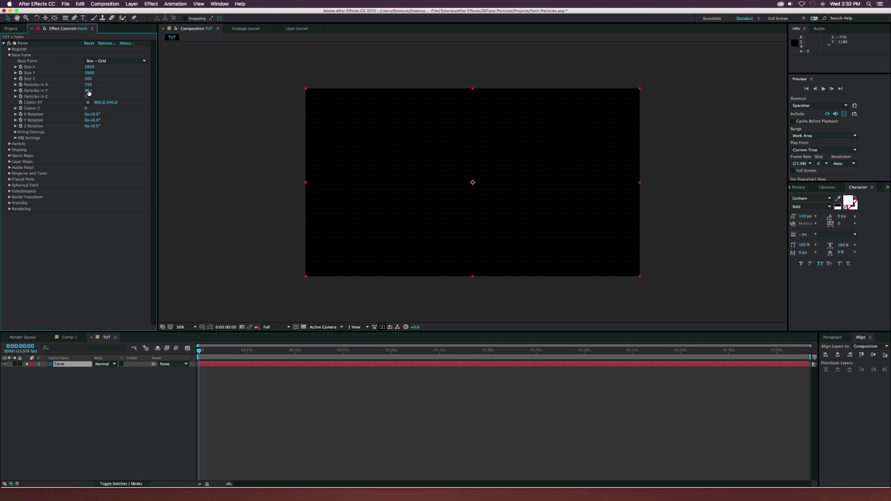
left_click(88, 91)
key("Return")
left_click(98, 114)
key("Return")
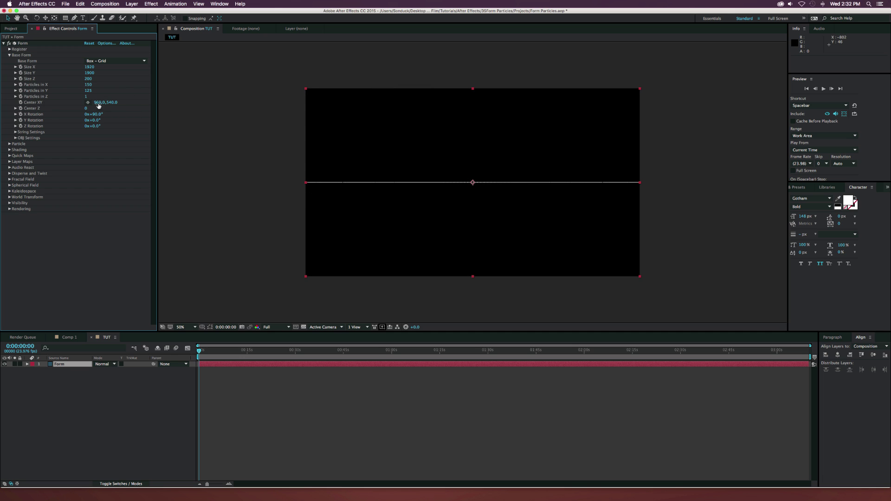
left_click_drag(110, 102, 167, 110)
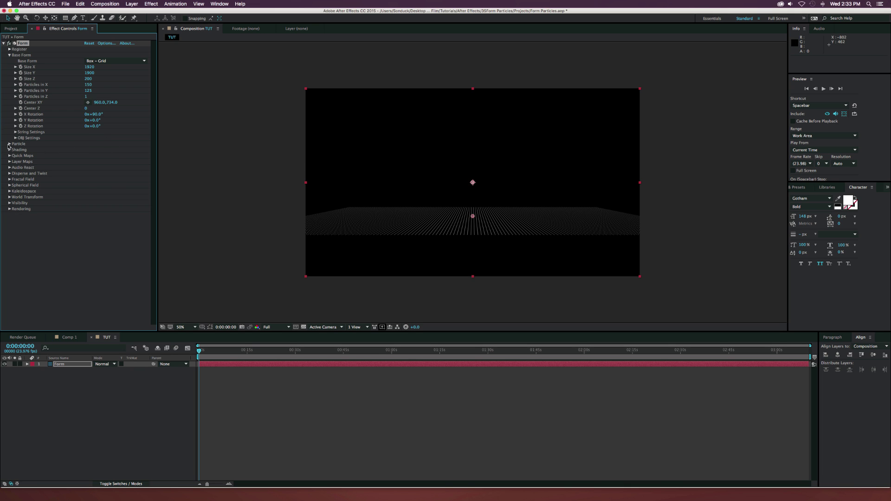
- Set the particle Size to 2 and Size Random to 100
left_click(9, 144)
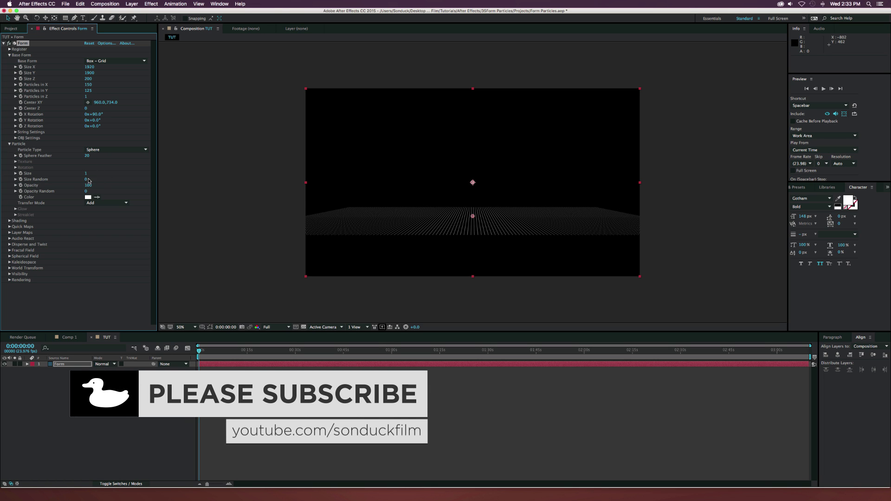
left_click_drag(86, 173, 109, 175)
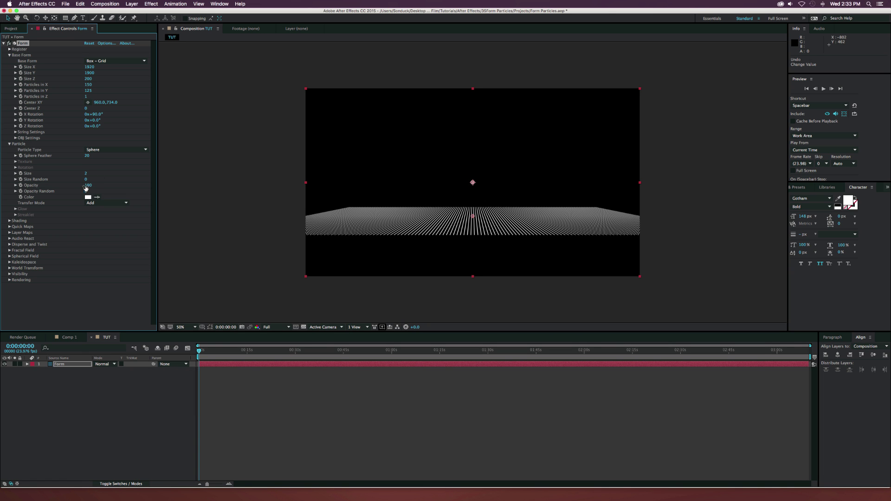
left_click_drag(86, 180, 125, 192)
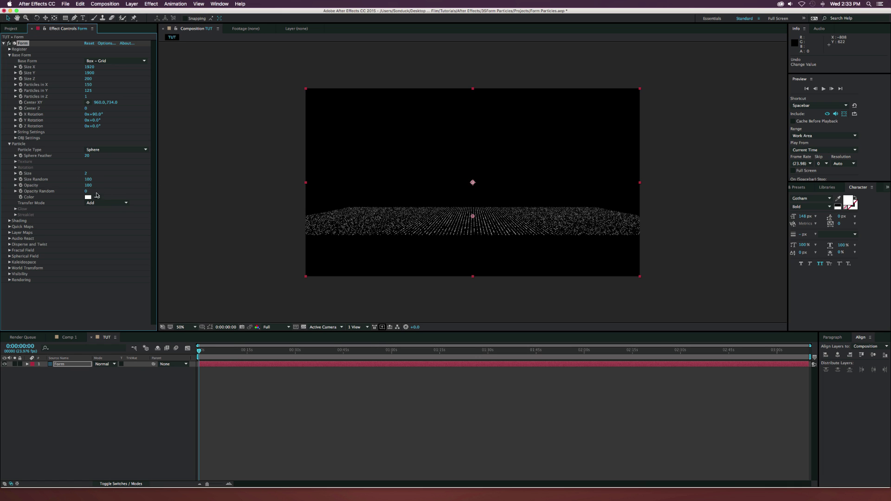
- Colour the particles blue 286CE5 (RGB 43,108,229)
left_click(87, 197)
left_click(104, 89)
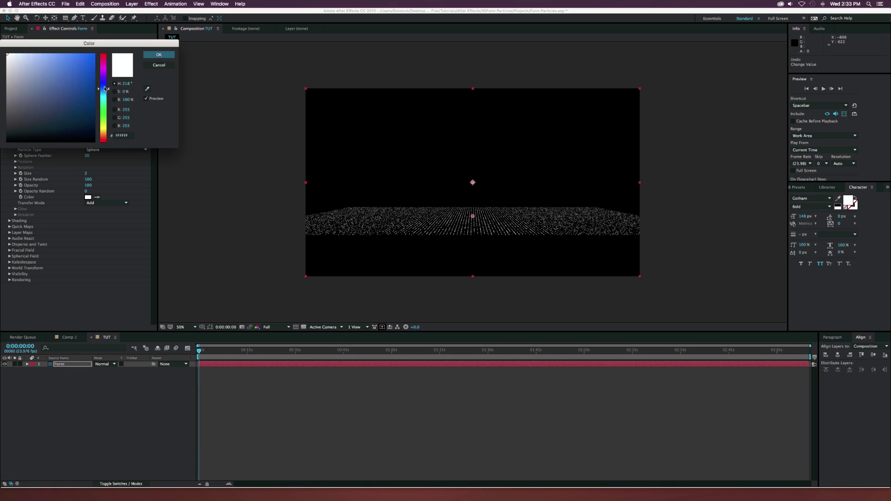
left_click_drag(104, 88, 104, 88)
left_click(78, 62)
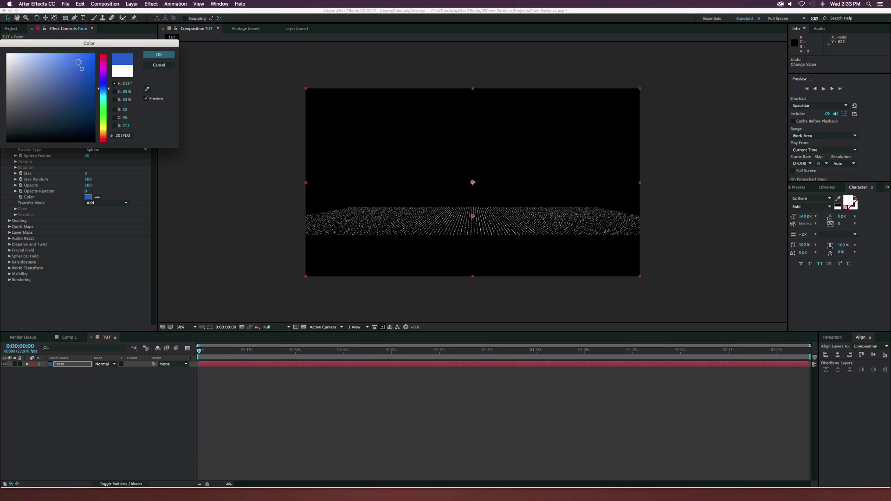
left_click(166, 56)
left_click(88, 198)
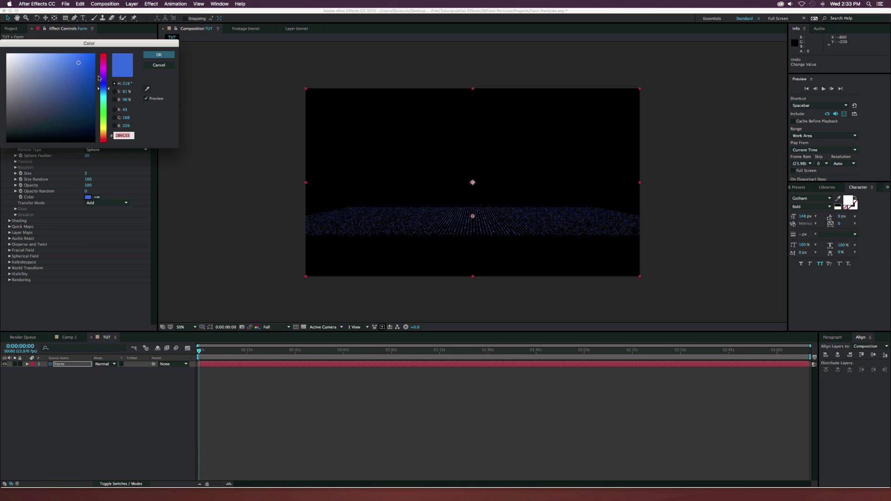
left_click(158, 57)
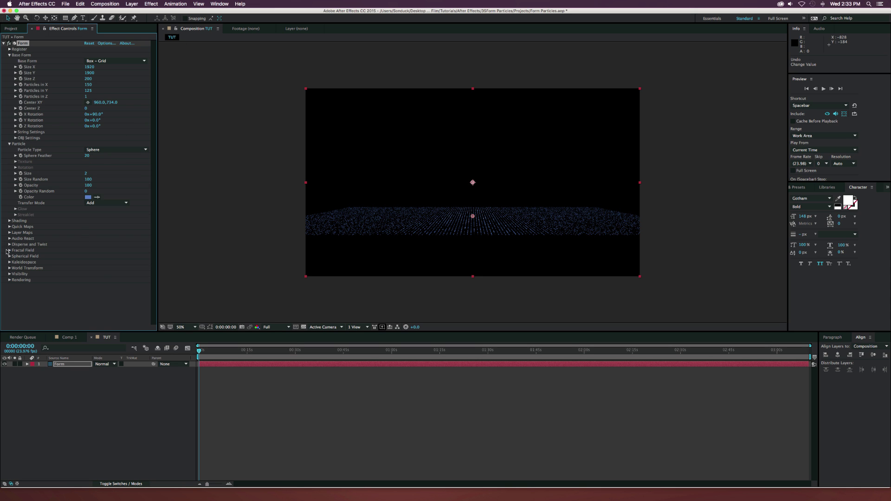
- Set Fractal Field Affect Size 1, Affect Opacity 17 and Displace 20
left_click(9, 250)
scroll(33, 253, "down", 3)
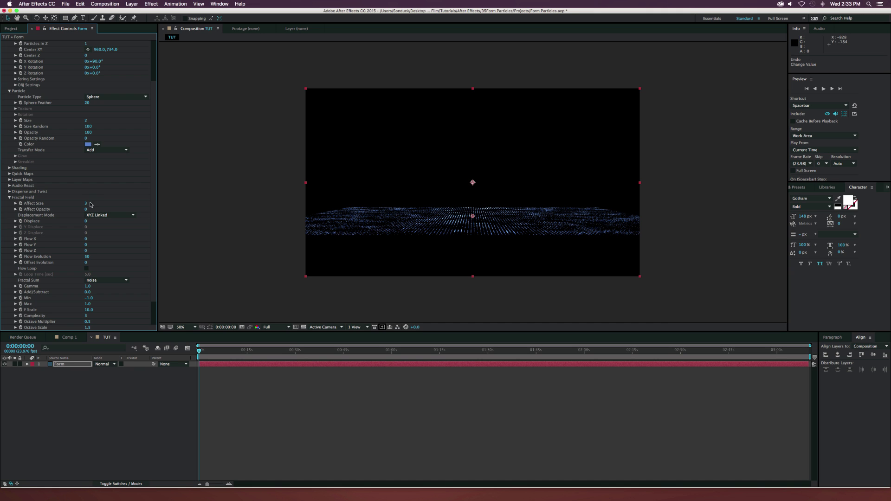
left_click(87, 203)
type("1")
key("Return")
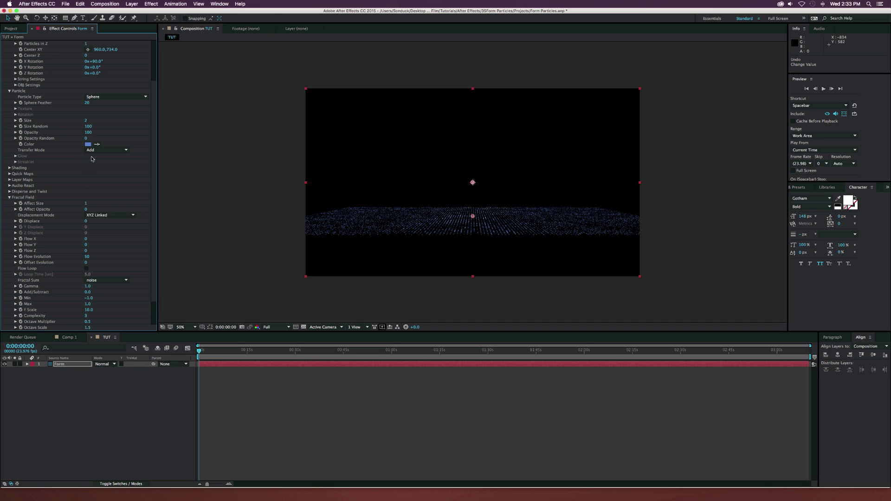
left_click_drag(86, 209, 92, 209)
left_click_drag(87, 222, 97, 224)
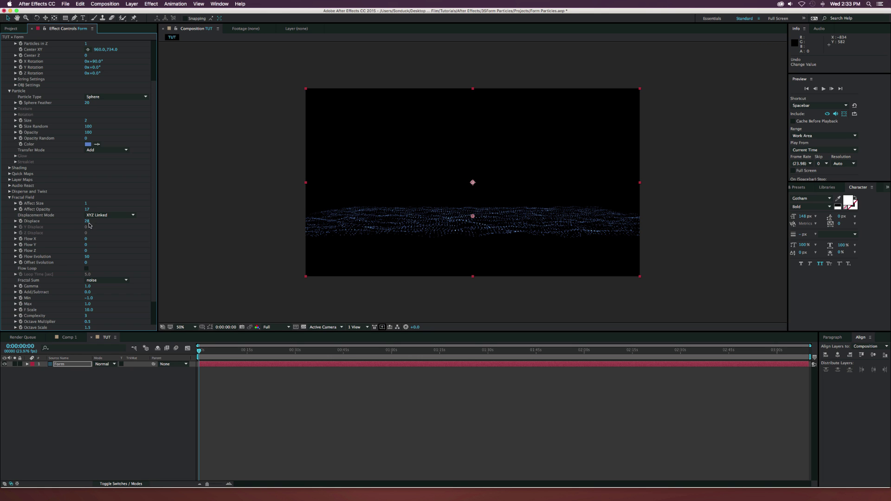
left_click(85, 223)
type("20")
key("Return")
- Add the expression time*200 to the Fractal Field's Flow Z
left_click(21, 251, "alt")
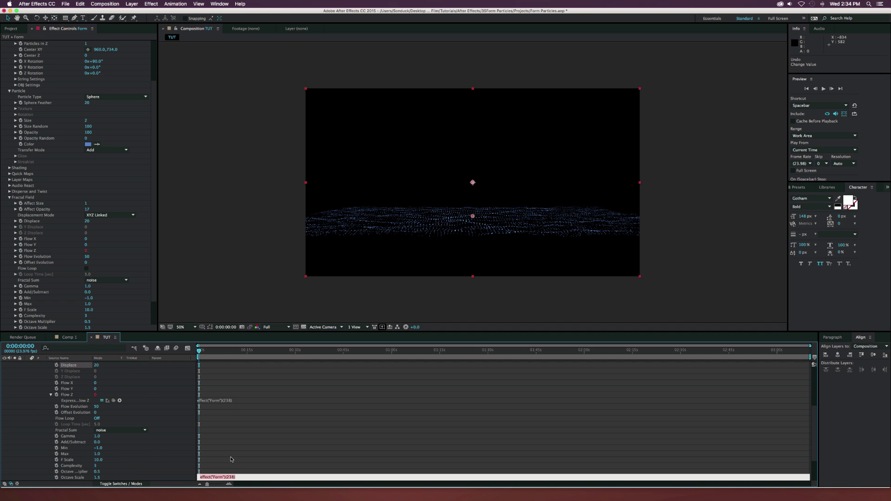
type("time*200")
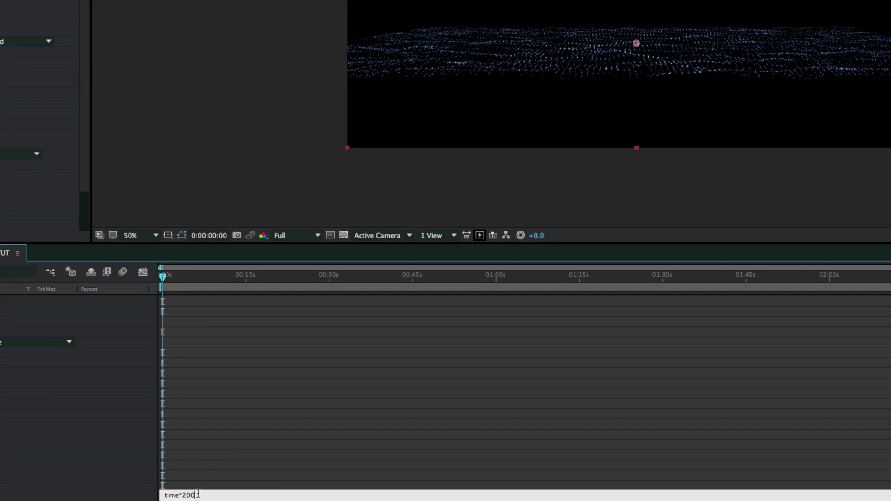
triple_click(197, 495)
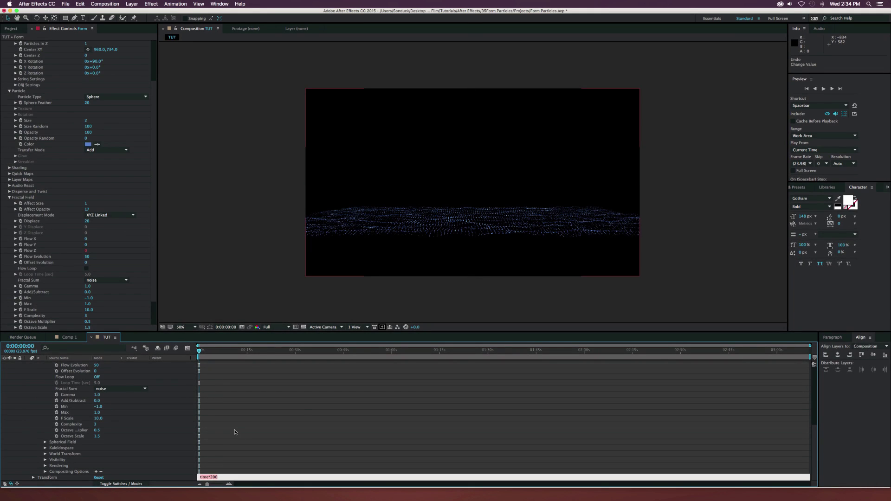
left_click(257, 416)
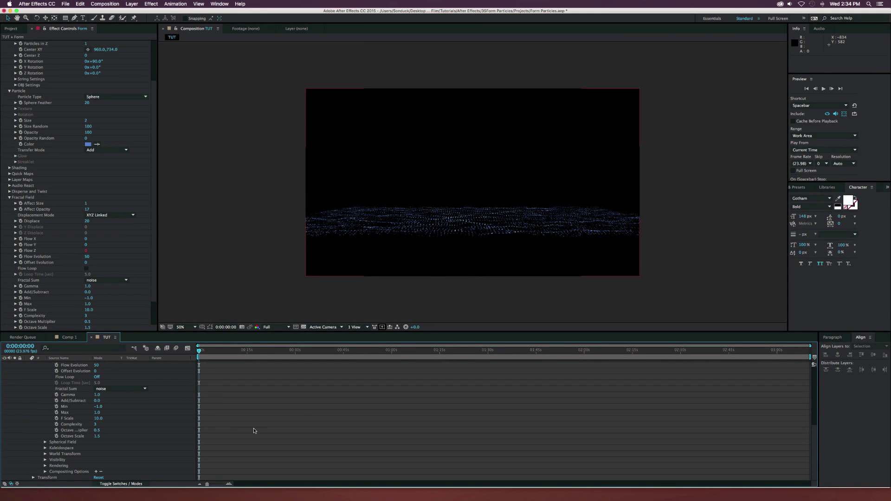
scroll(259, 426, "up", 5)
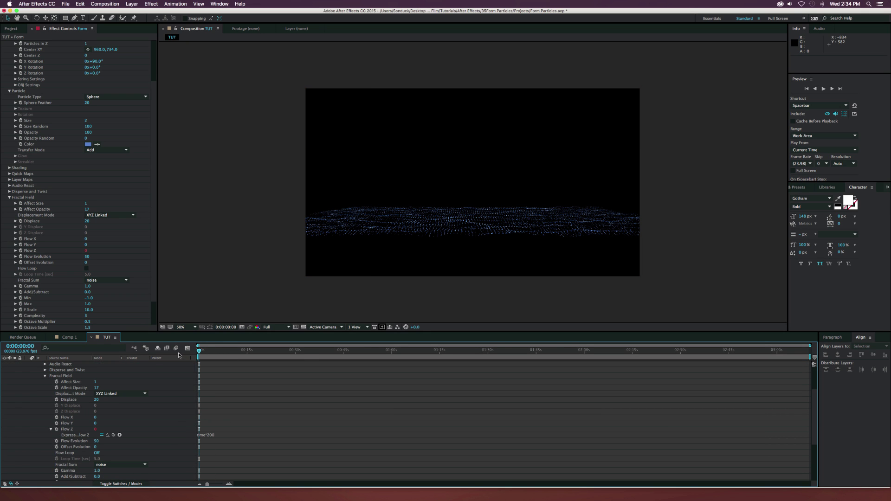
scroll(66, 298, "down", 3)
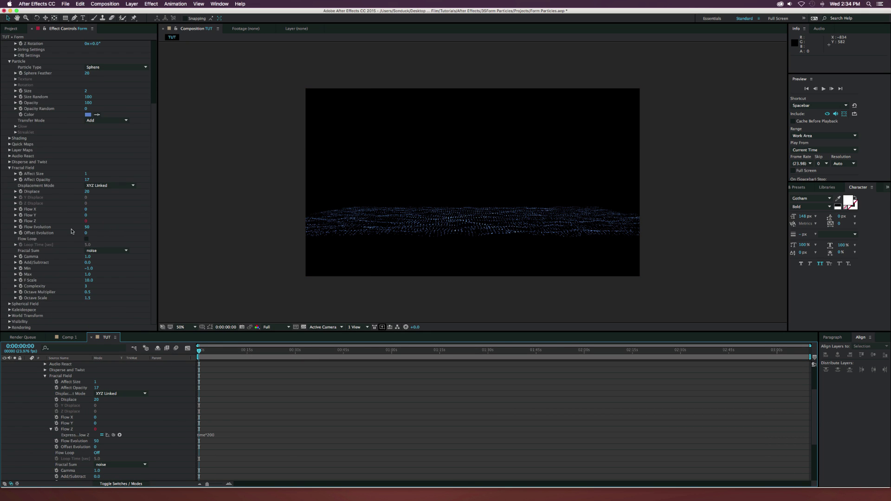
- Set the fractal Flow Evolution to 150
left_click(87, 228)
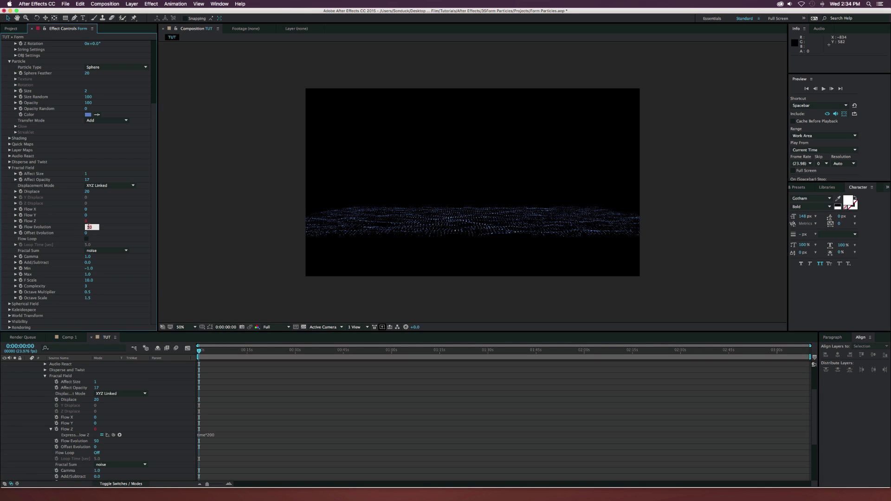
type("150")
key("Return")
- End the work area at 0:00:10:18 and trim the composition to it
key("space")
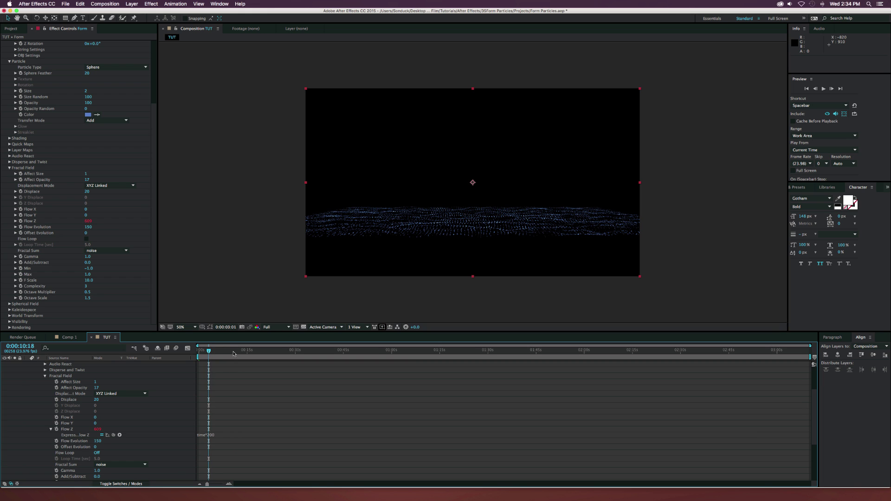
key("space")
key("n")
right_click(224, 356)
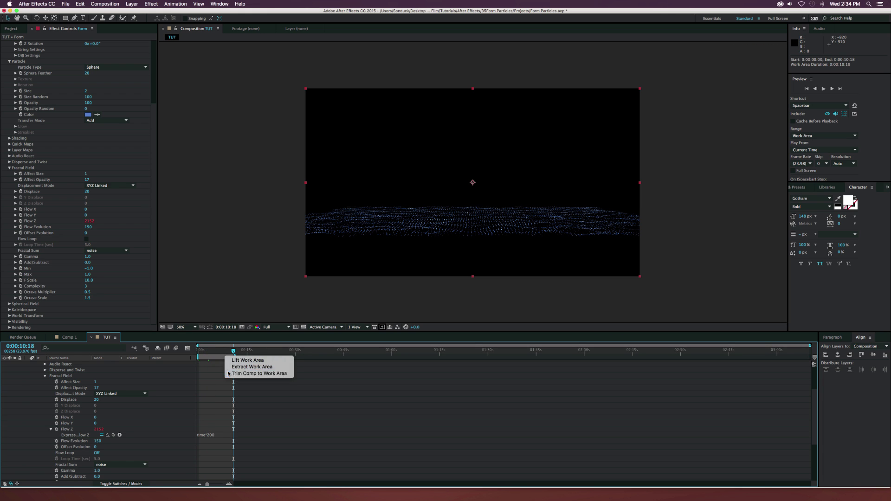
left_click(259, 374)
left_click_drag(243, 352, 283, 353)
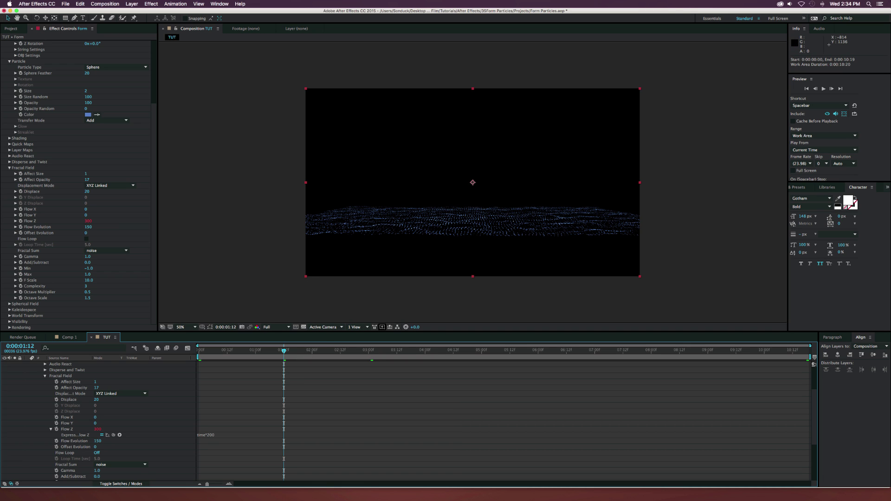
- Add February shadow.mp3 from the Project panel to the TUT timeline
left_click(11, 29)
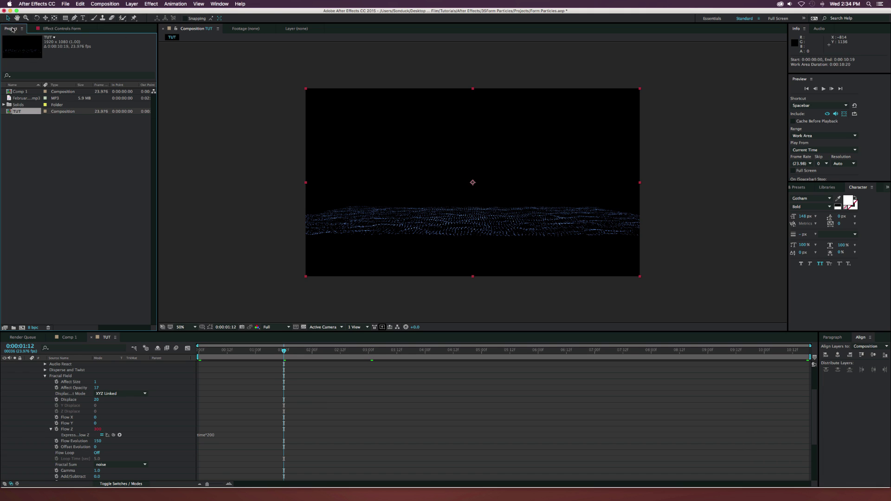
scroll(66, 412, "up", 3)
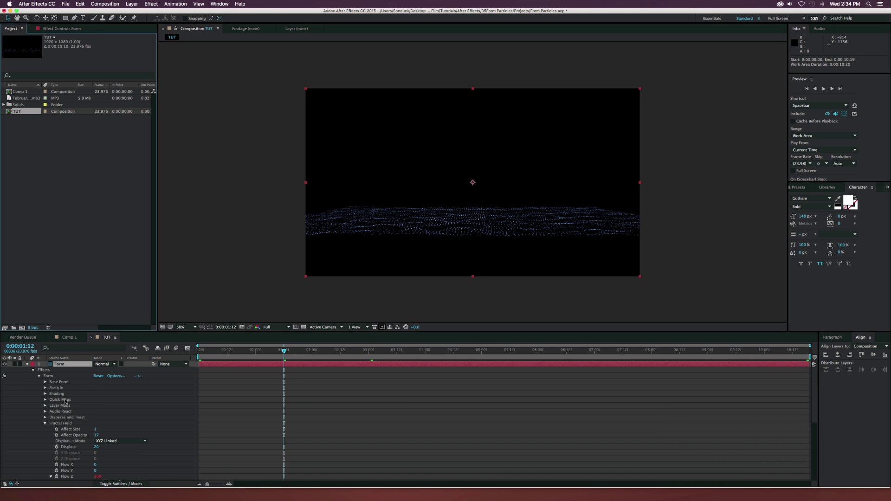
left_click(27, 363)
left_click(51, 98)
left_click_drag(28, 100, 64, 387)
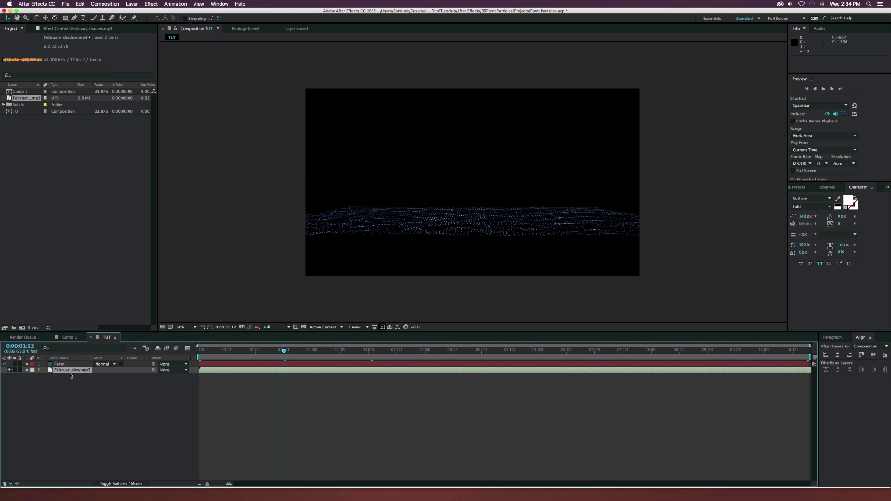
- Shift the audio layer earlier so it starts about 12 seconds into the song, then reselect Form
key("l")
key("l")
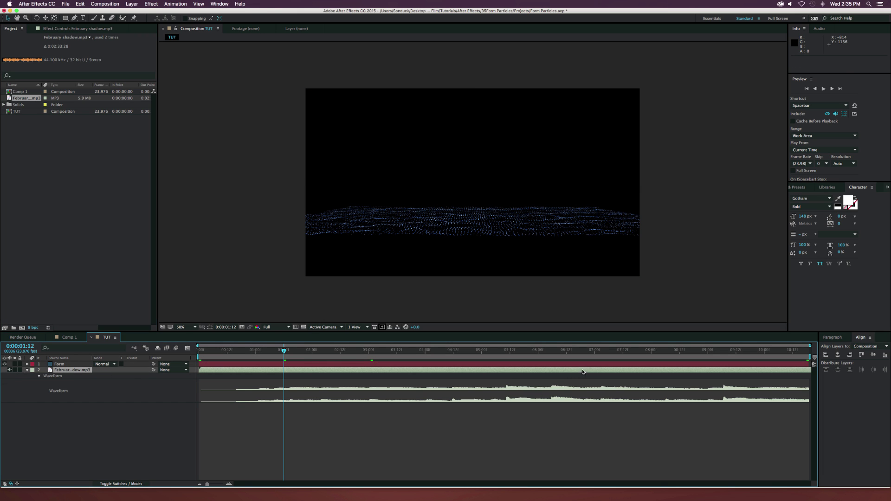
left_click_drag(582, 372, 471, 375)
left_click_drag(528, 375, 227, 372)
key("Home")
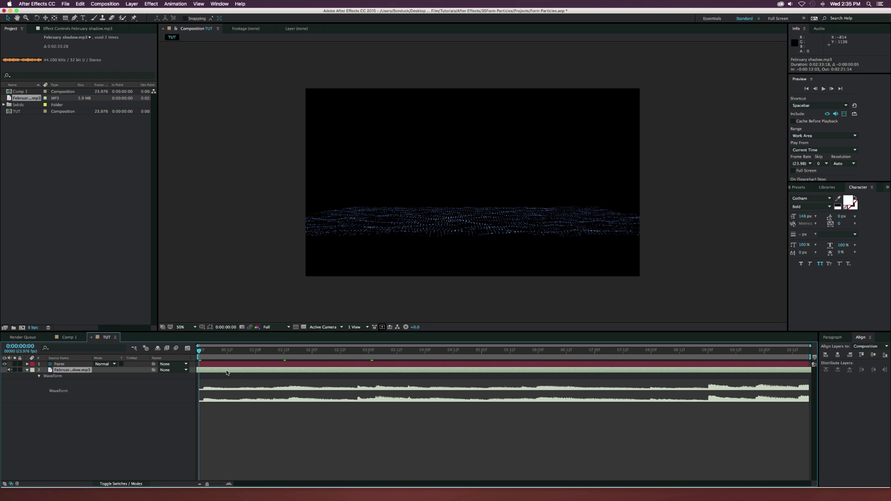
left_click(59, 365)
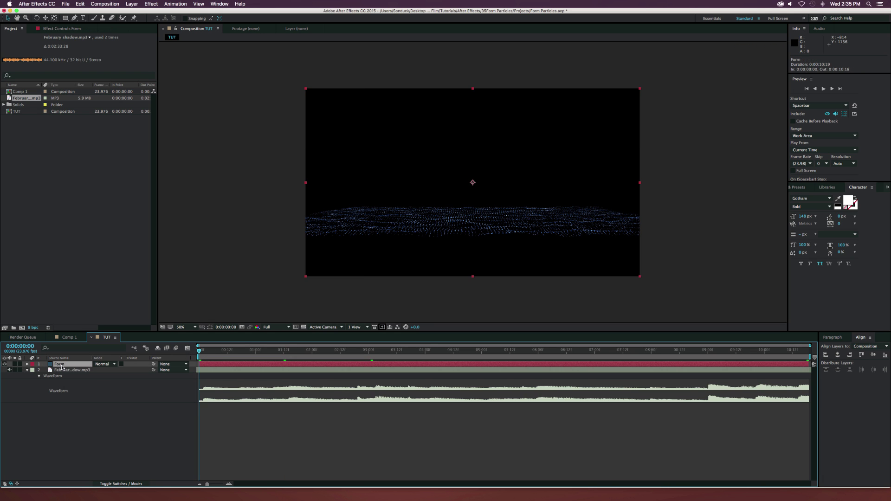
left_click(74, 30)
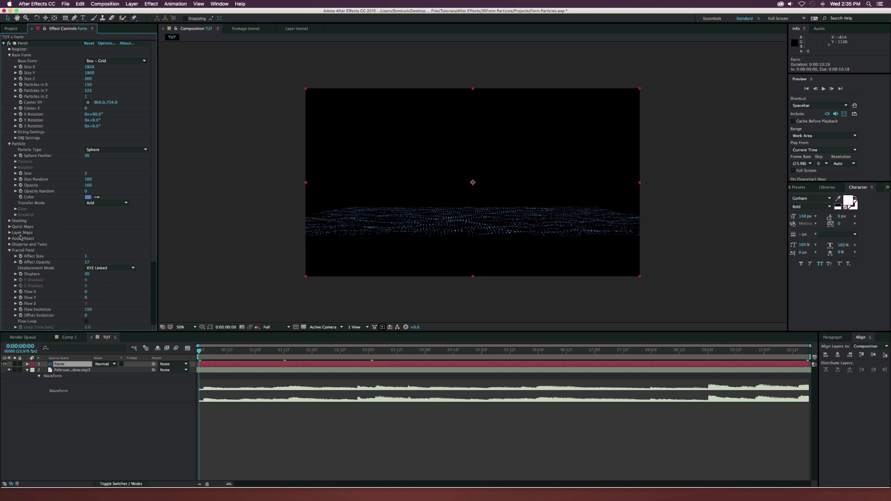
- Set Audio React's layer to February shadow.mp3 and map Reactor 1 to Fractal
left_click(9, 239)
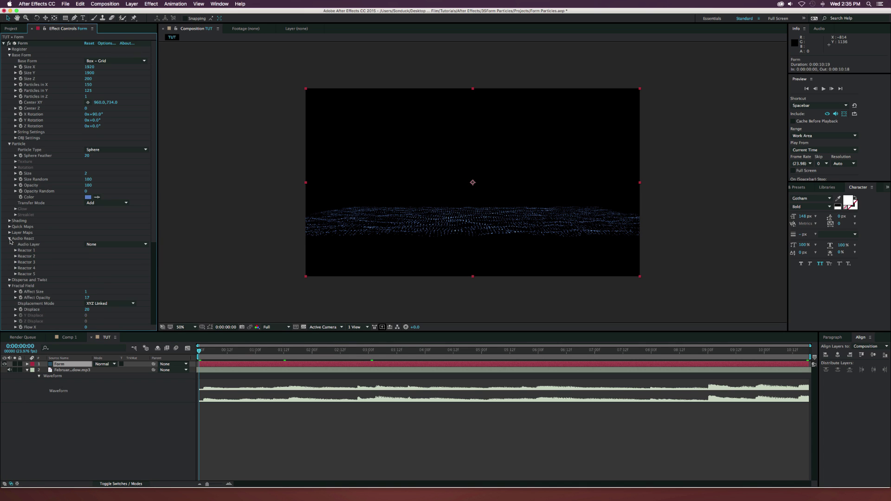
left_click(104, 245)
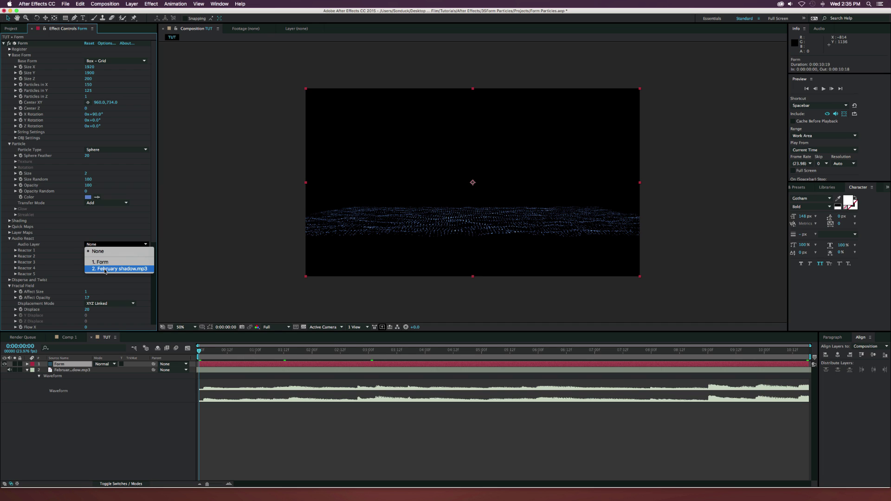
left_click(115, 270)
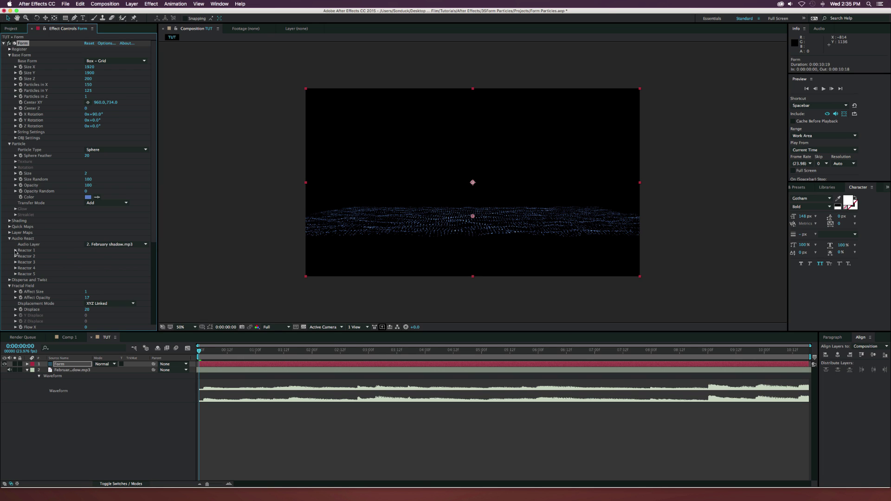
left_click(15, 250)
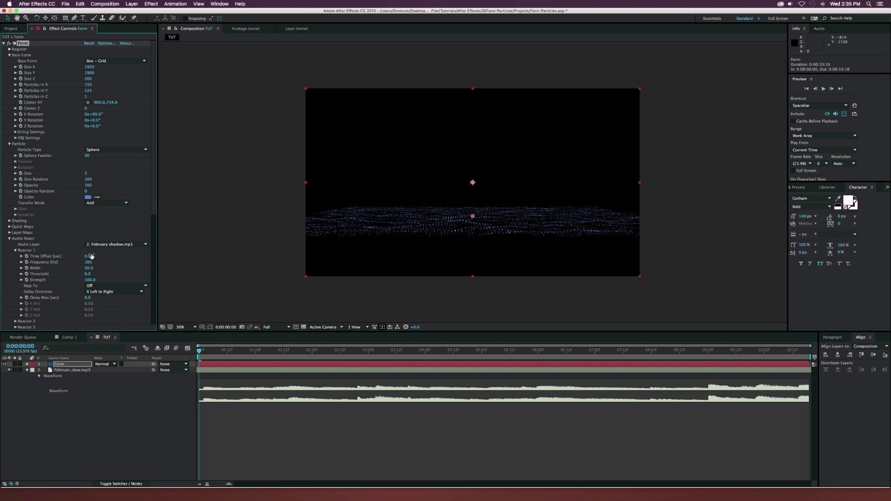
left_click(93, 287)
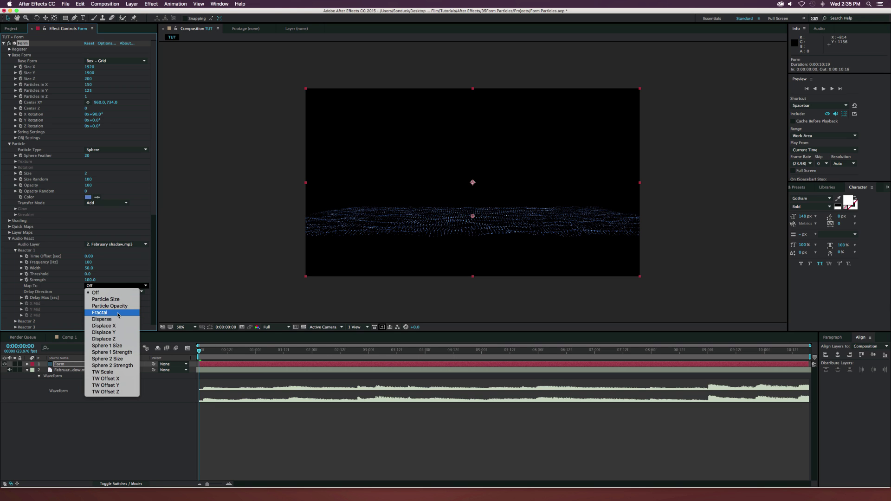
left_click(118, 315)
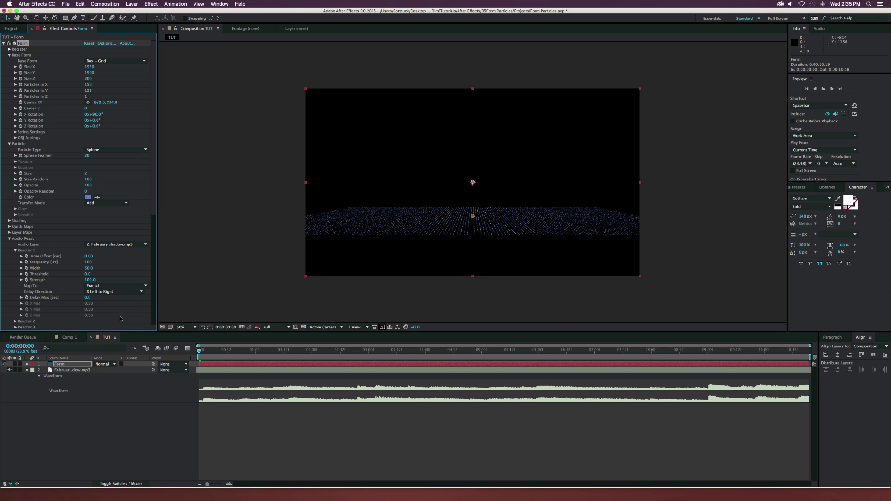
left_click_drag(229, 351, 334, 353)
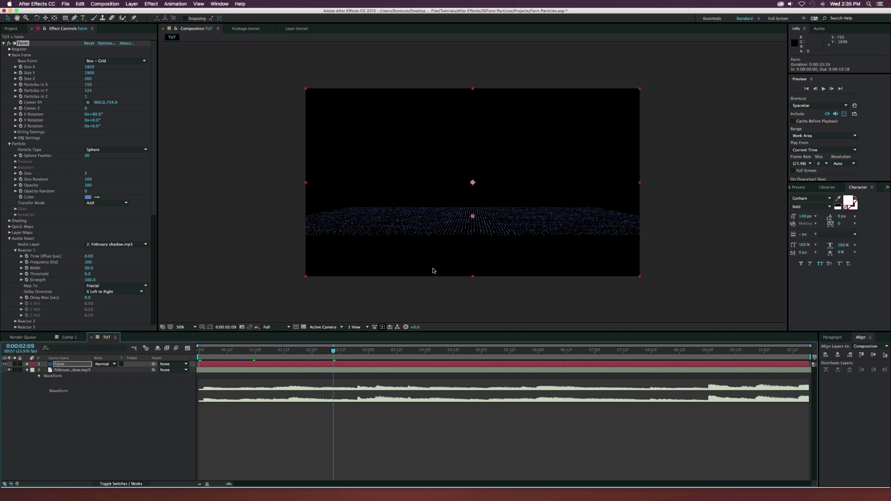
left_click(366, 351)
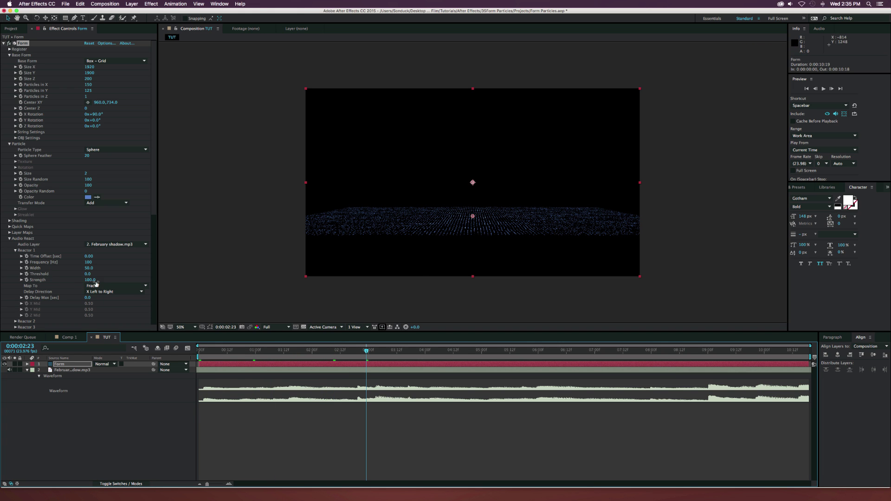
- Boost Reactor 1's Strength and set its Width to 100
left_click(91, 280)
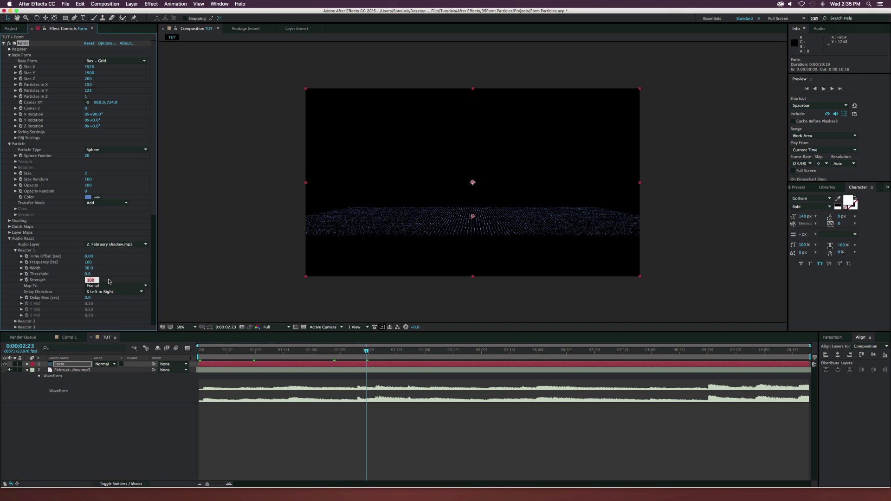
type("2300")
key("Return")
key("shift+Page_Down")
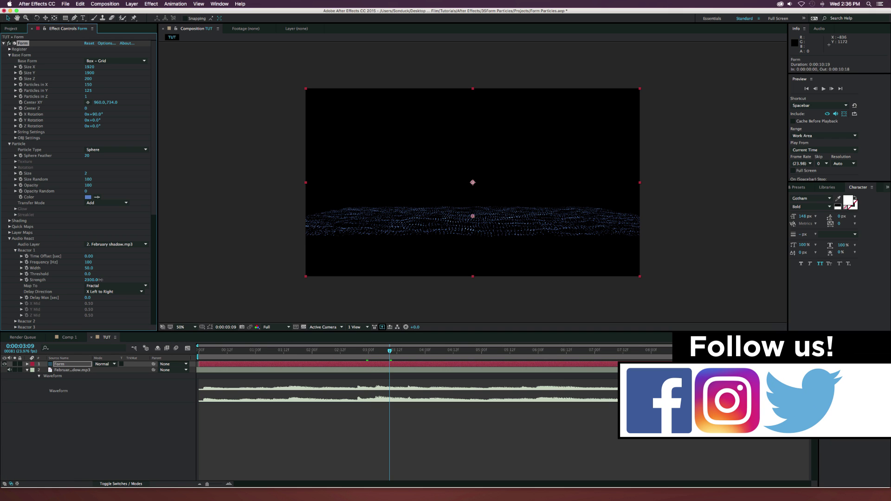
left_click_drag(100, 280, 103, 280)
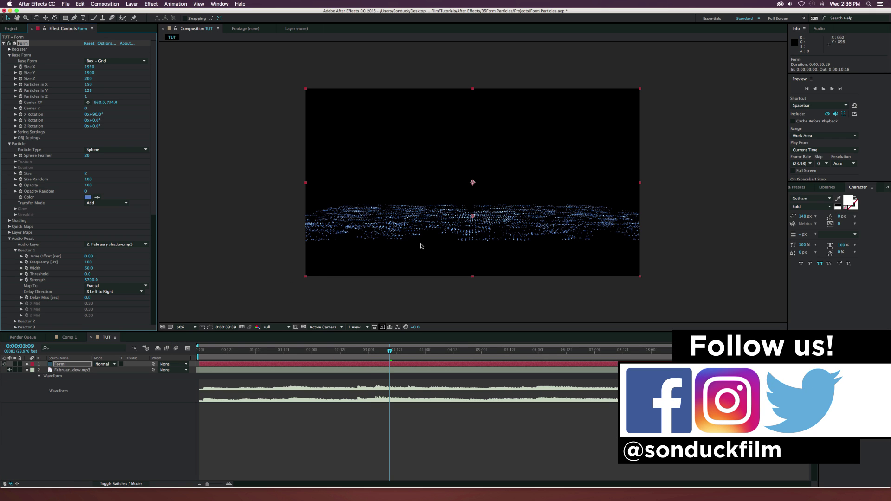
key("super+z")
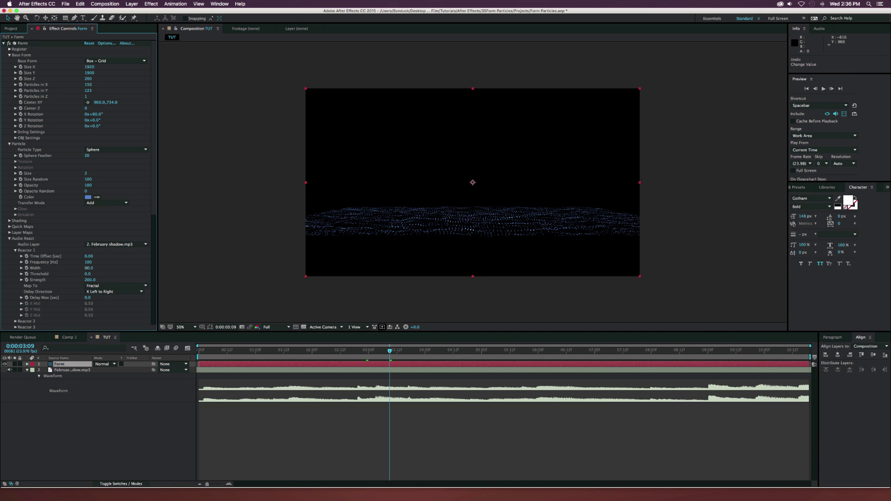
left_click_drag(89, 268, 132, 271)
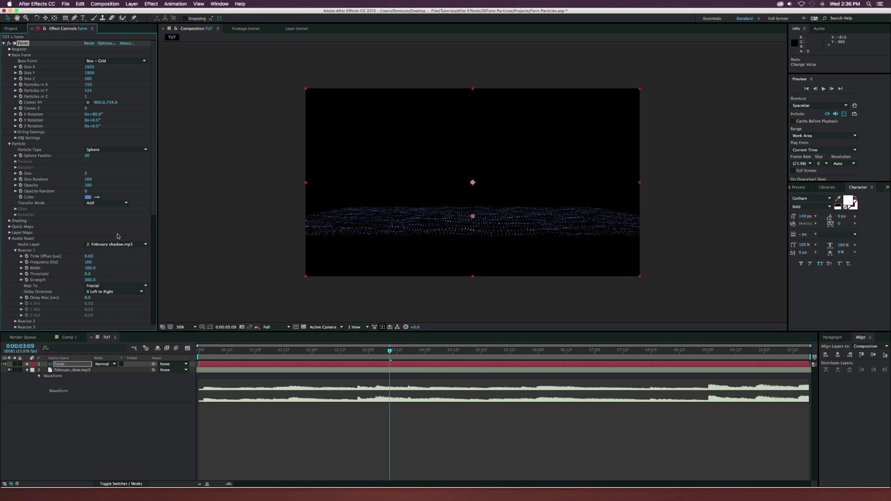
- Add a new camera layer, Camera 1, to the TUT composition
left_click(120, 403)
left_click(131, 4)
mouse_move(135, 12)
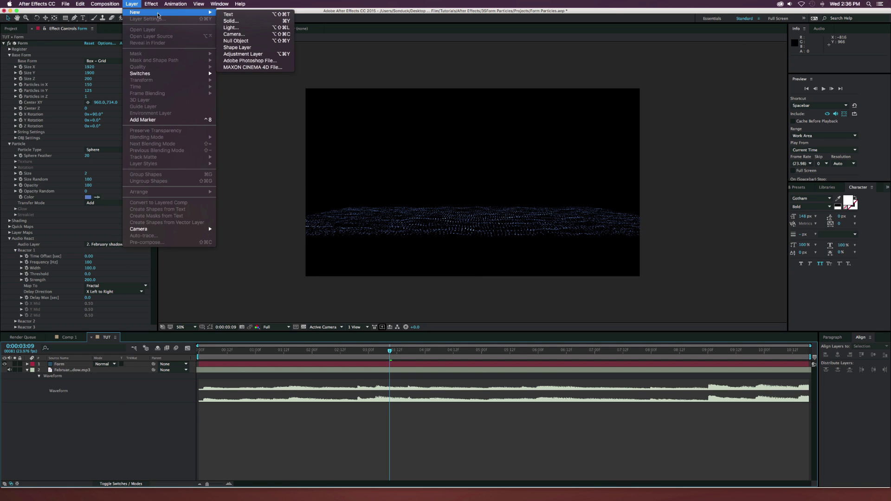
left_click(230, 35)
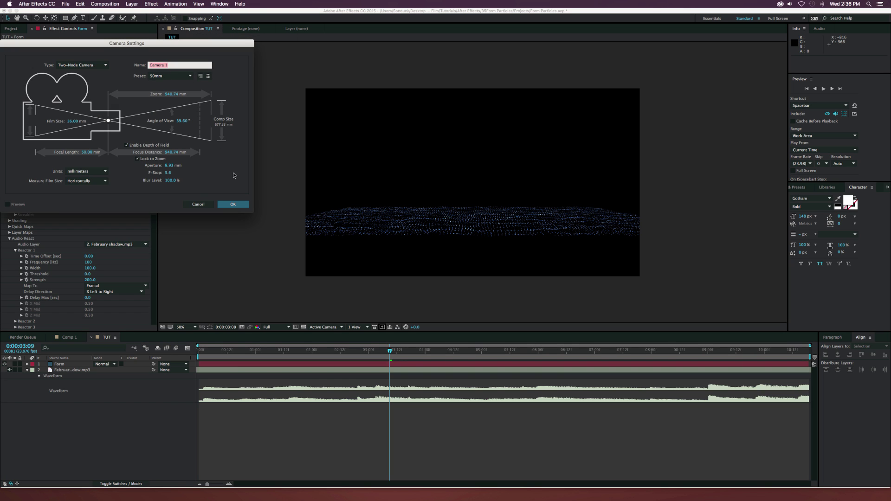
left_click(233, 205)
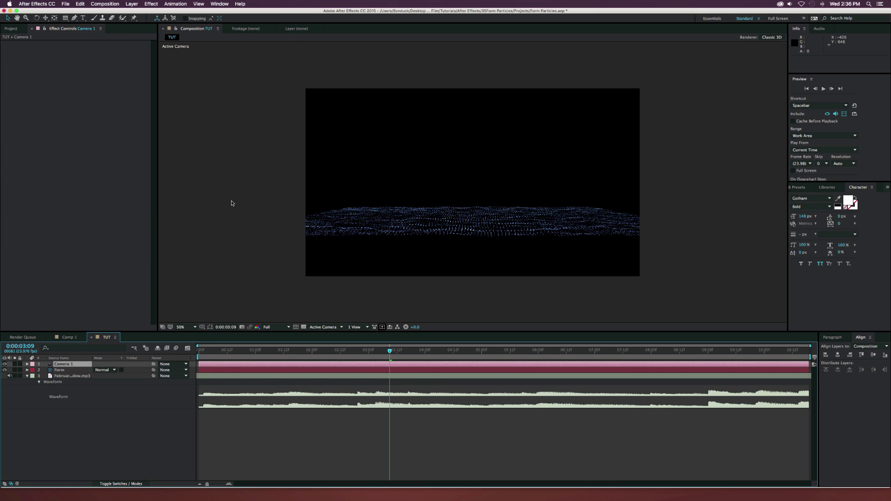
- Move the camera closer to the particle grid and preview at 0:00:04:09
left_click_drag(46, 17, 78, 42)
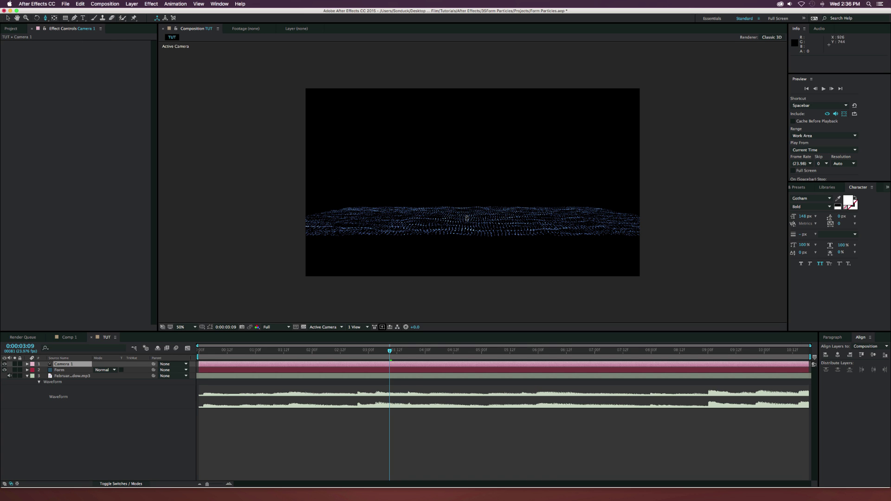
left_click_drag(495, 250, 497, 186)
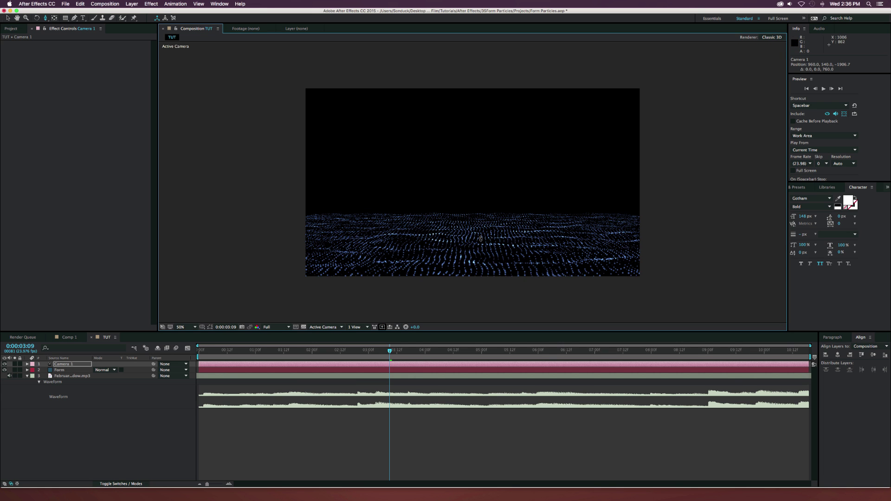
left_click_drag(480, 239, 475, 239)
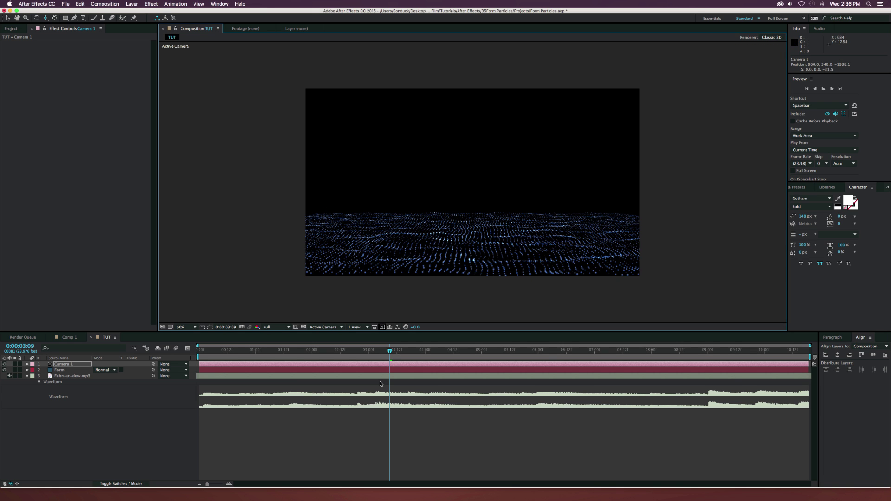
left_click_drag(399, 350, 446, 351)
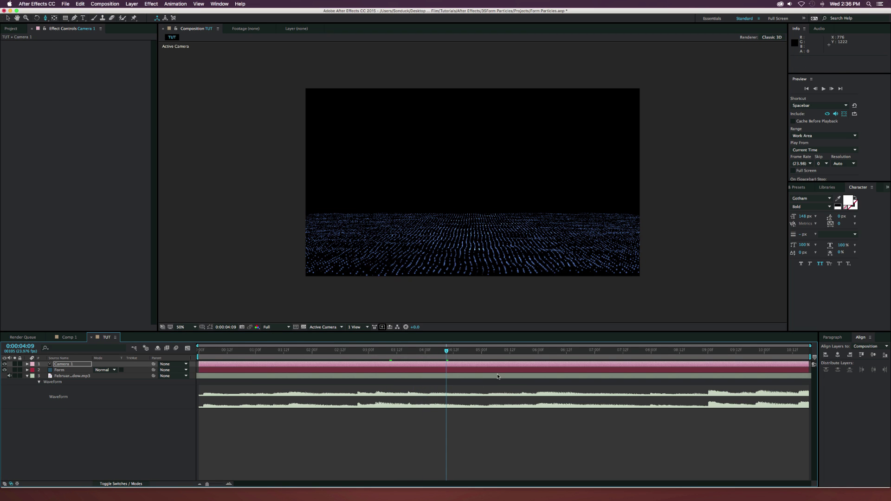
- Slide the February shadow.mp3 layer about 8 seconds earlier in the timeline
left_click_drag(498, 377, 236, 371)
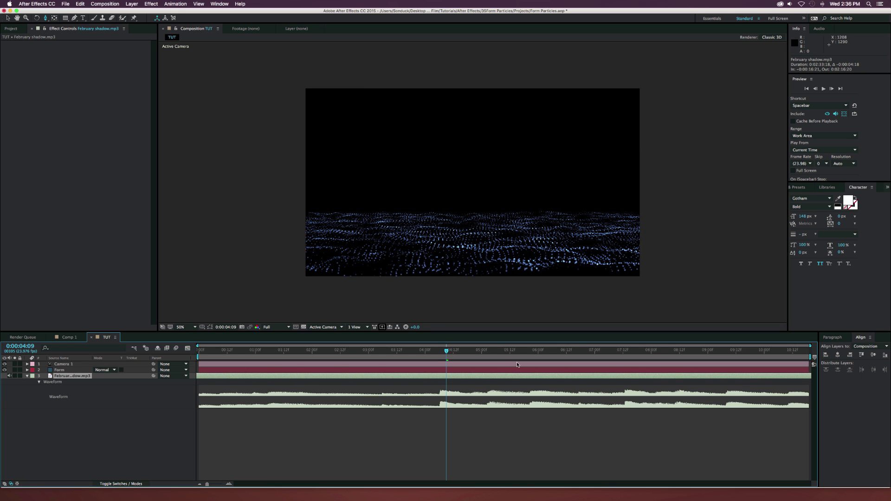
left_click_drag(518, 376, 271, 376)
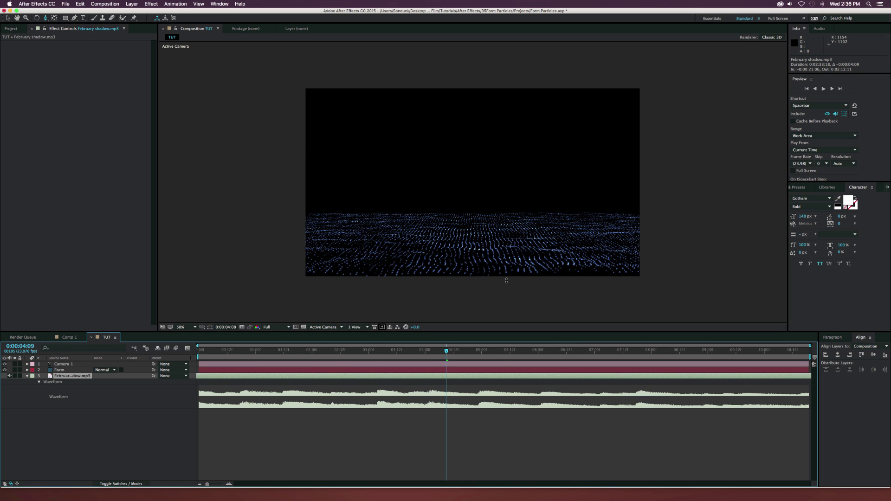
left_click_drag(506, 376, 300, 370)
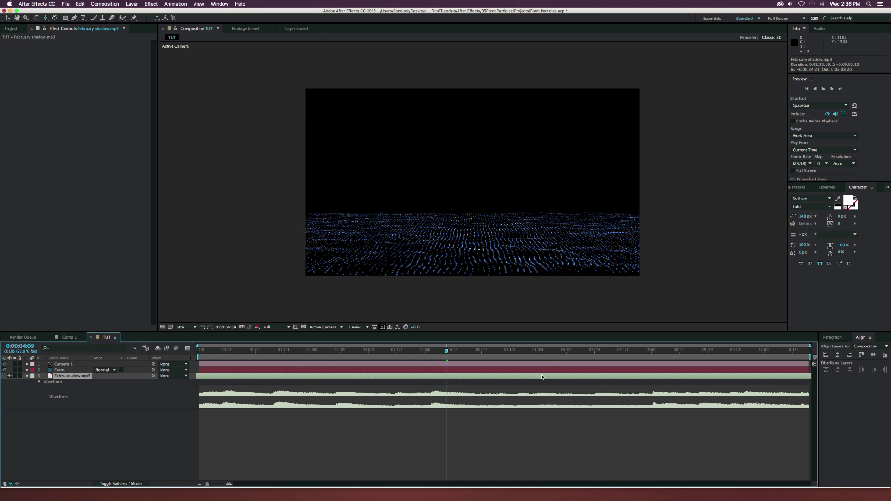
- Lengthen the TUT comp duration and slide the audio layer much earlier
key("super+k")
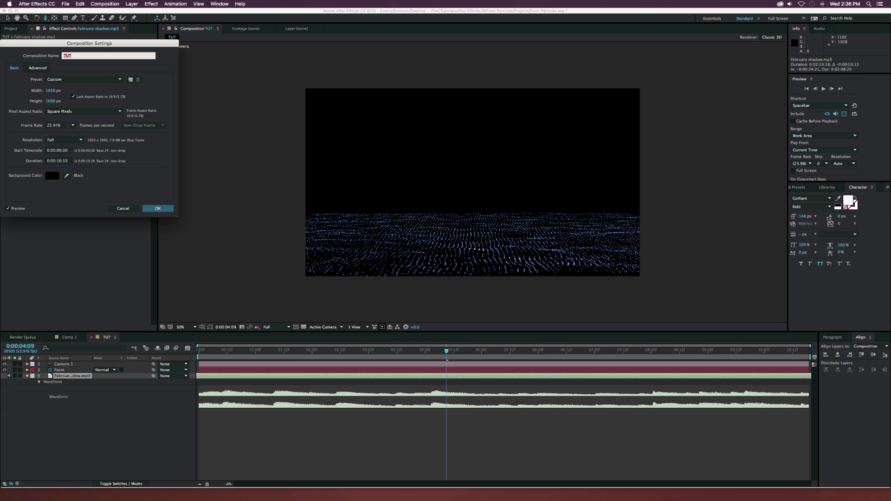
left_click(55, 161)
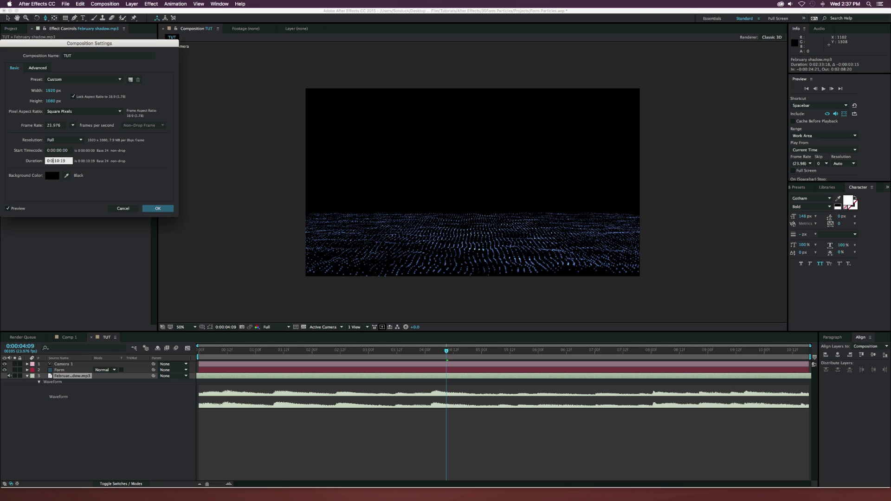
type("2")
key("Return")
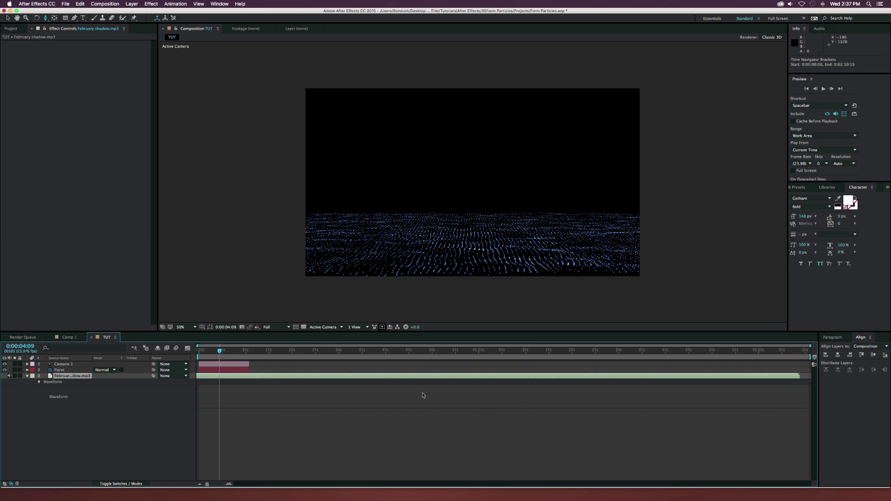
left_click_drag(417, 377, 215, 378)
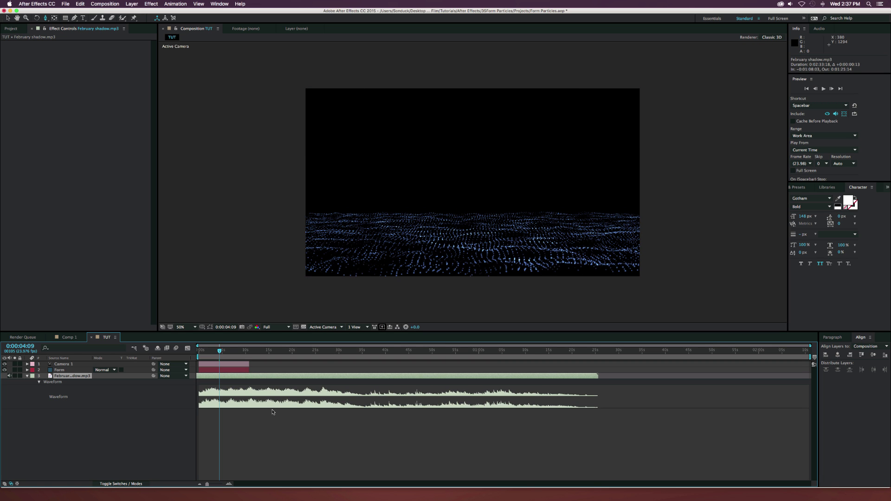
- End the work area at about 10 seconds and trim the comp to it
left_click(247, 352)
key("n")
right_click(232, 356)
left_click(251, 360)
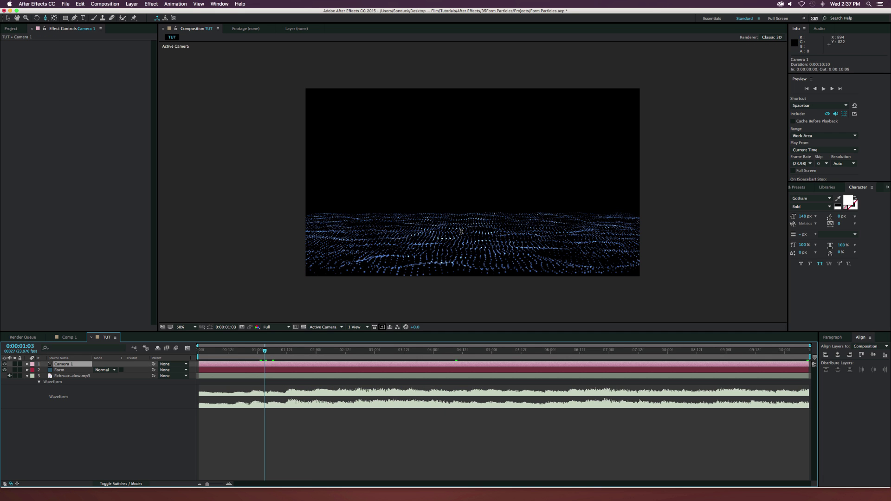
- Raise the particle field, dolly Camera 1 closer, and expand its properties
key("c")
left_click_drag(453, 232, 476, 236)
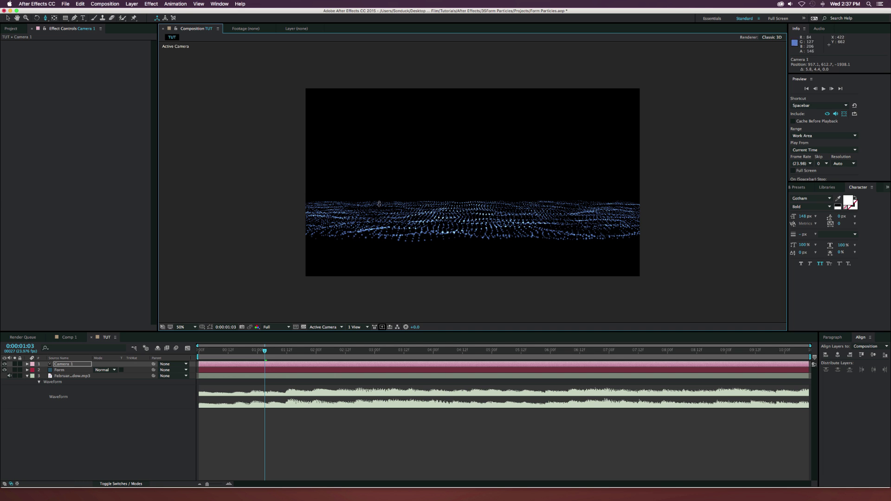
left_click_drag(456, 241, 475, 238)
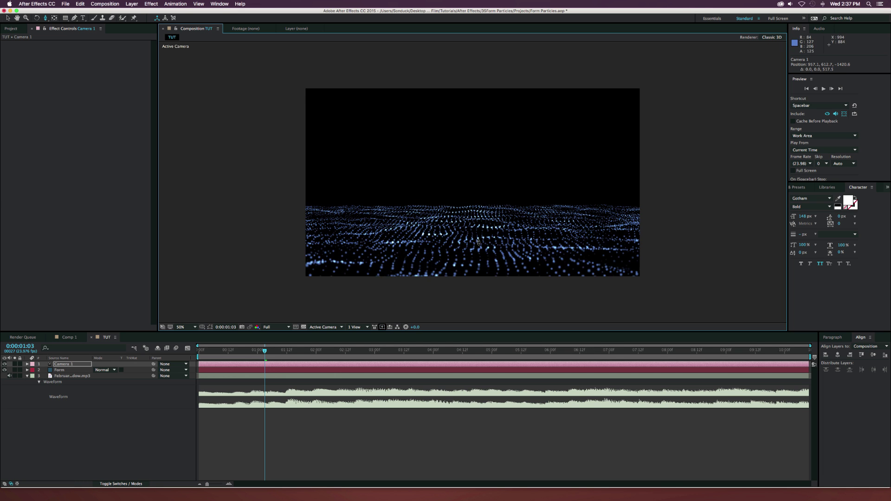
left_click_drag(480, 240, 475, 264)
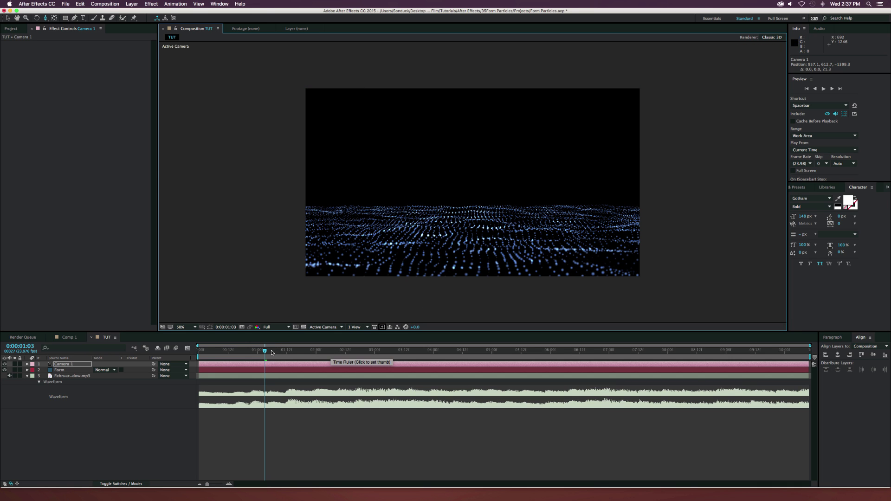
left_click(27, 364)
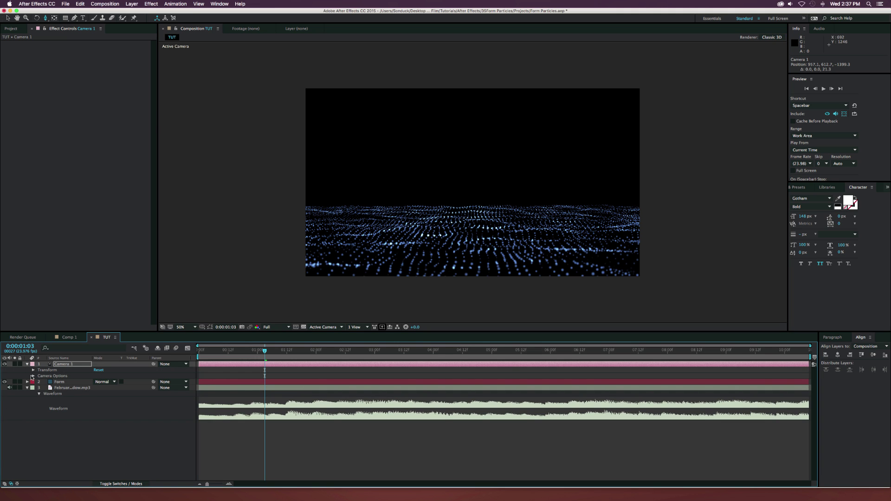
- Set Camera 1's Focus Distance to 800 pixels in Camera Options
left_click(33, 376)
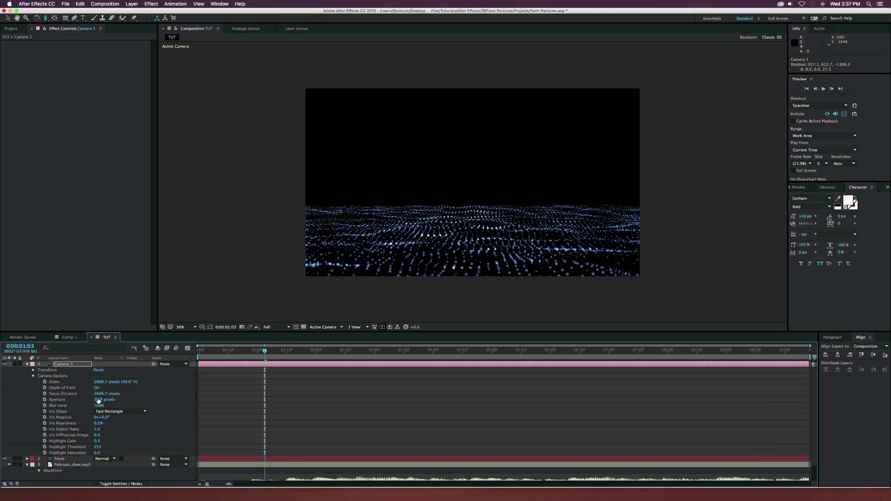
left_click_drag(94, 395, 25, 394)
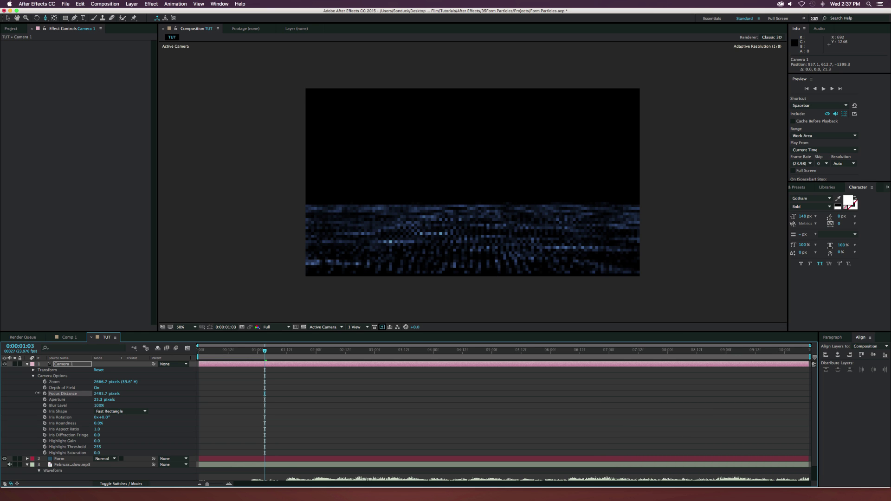
left_click(99, 393)
type("800")
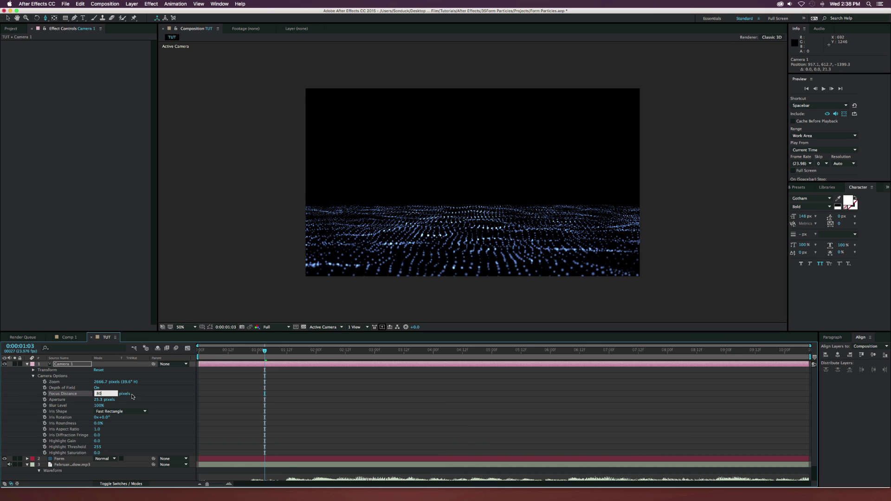
left_click(156, 394)
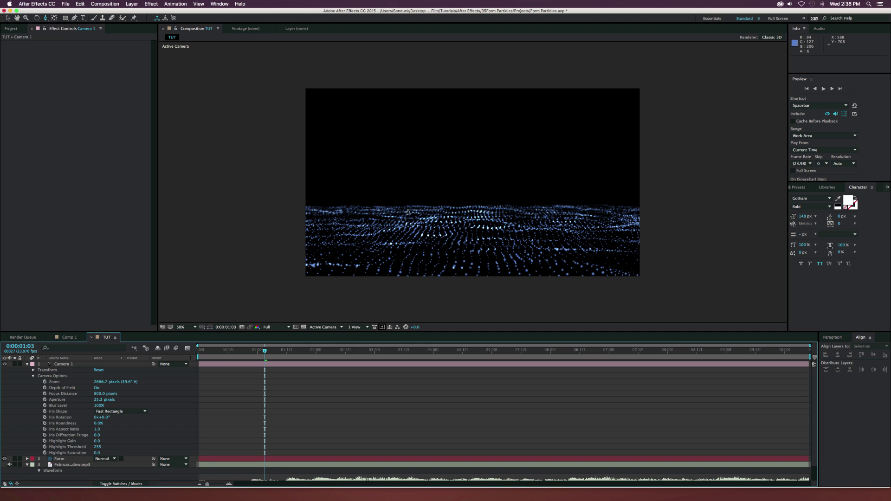
- Raise Aperture to 43 pixels and bring Focus Distance down to about 563
left_click(146, 348)
mouse_move(97, 402)
left_mouse_down()
mouse_move(83, 402)
mouse_move(112, 400)
left_mouse_up()
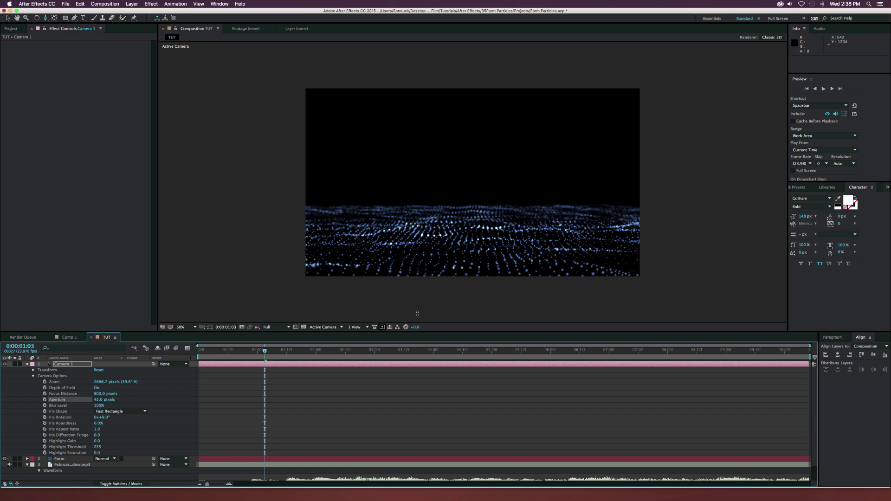
left_click_drag(99, 395, 167, 395)
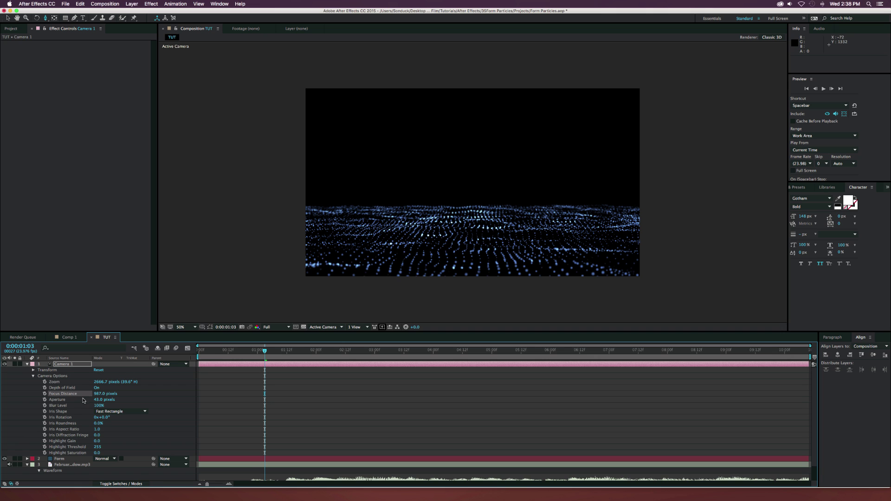
left_click_drag(99, 394, 46, 395)
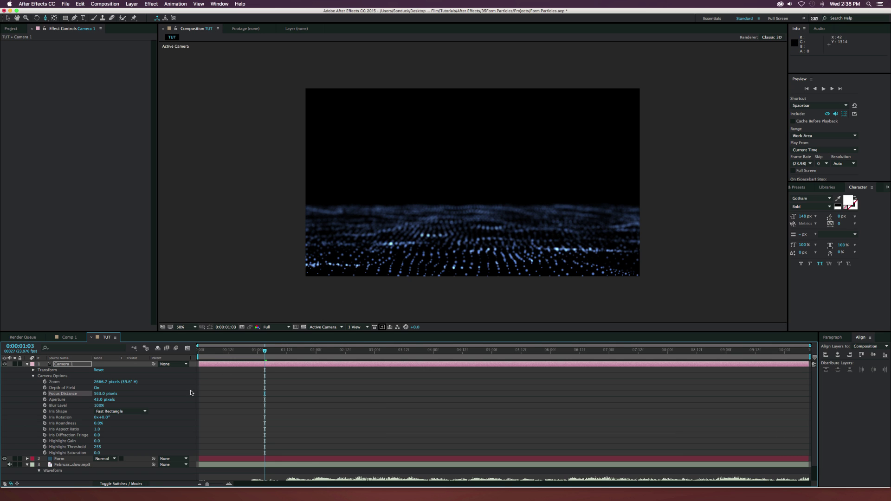
- Map Form's Audio React Reactor 2 to Particle Size
left_click(56, 453)
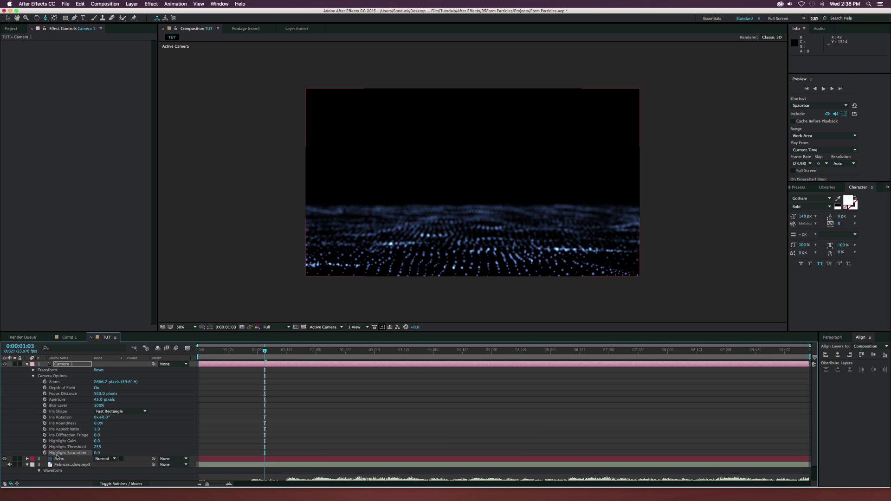
left_click(57, 458)
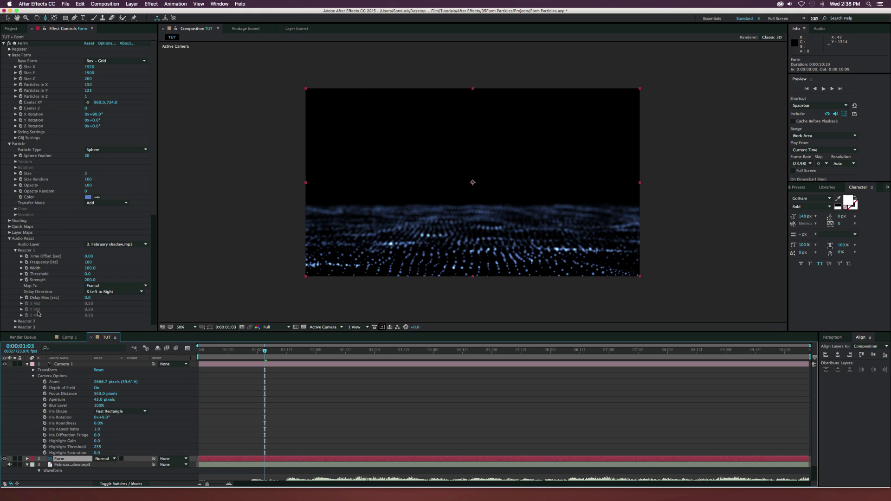
scroll(38, 314, "down", 5)
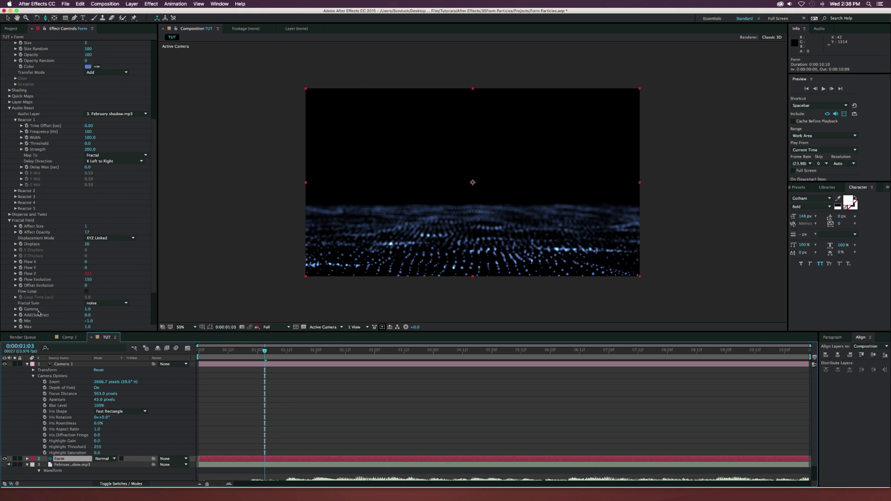
left_click(15, 191)
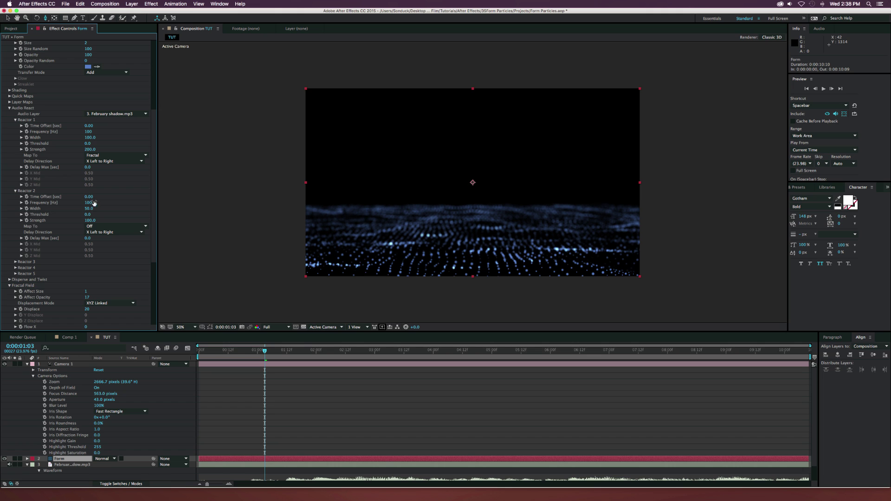
left_click(97, 227)
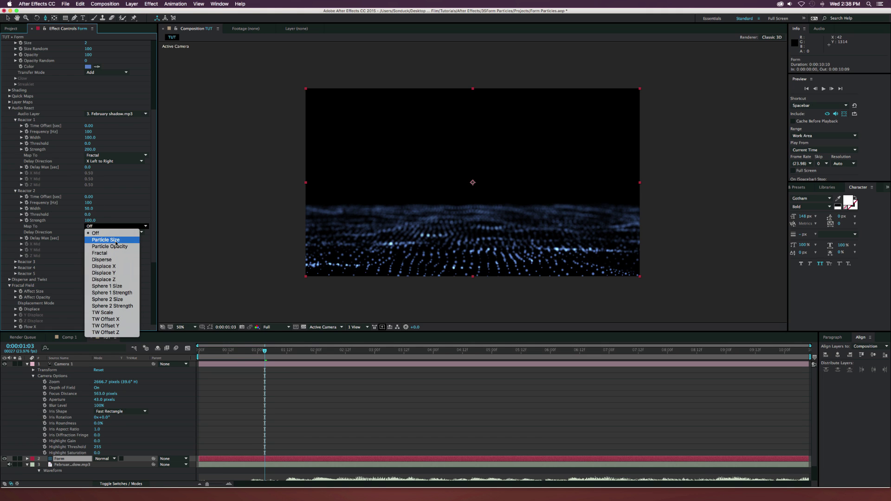
left_click(116, 240)
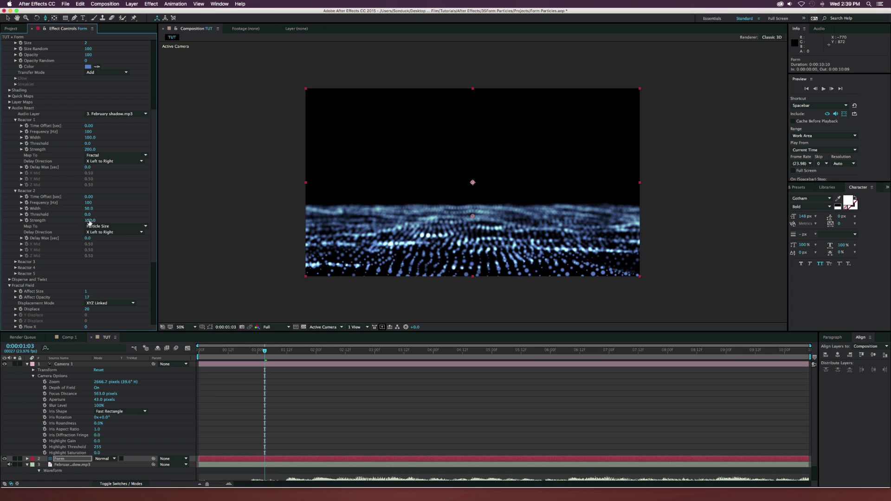
- Set Reactor 2 Strength to 60 and Reactor 1 Strength to 250
left_click_drag(90, 221, 70, 221)
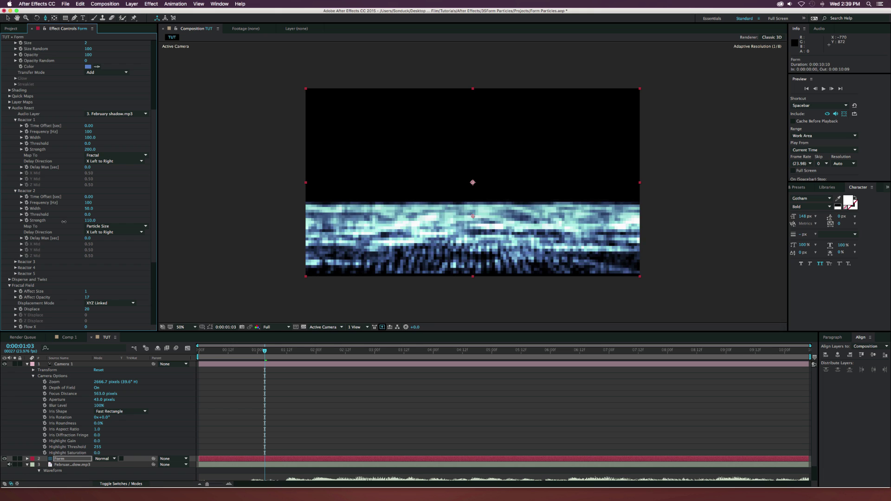
left_click(91, 221)
type("60")
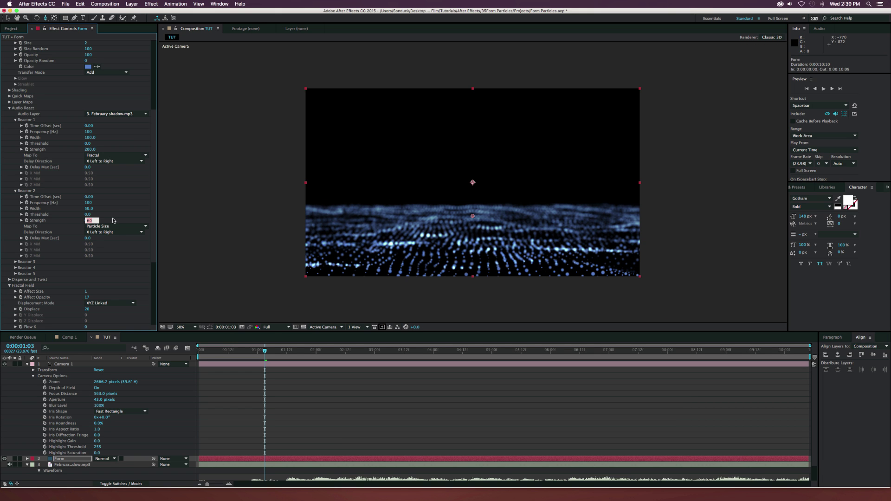
key("Return")
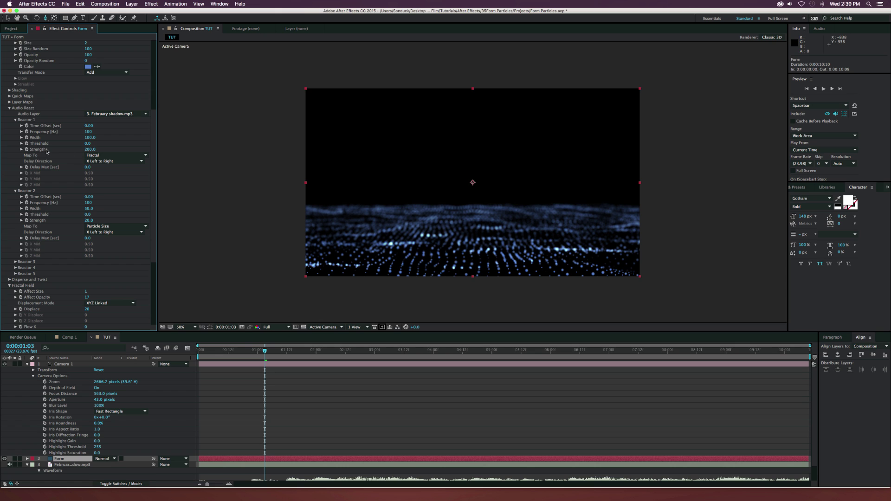
left_click(91, 149)
type("250")
key("Return")
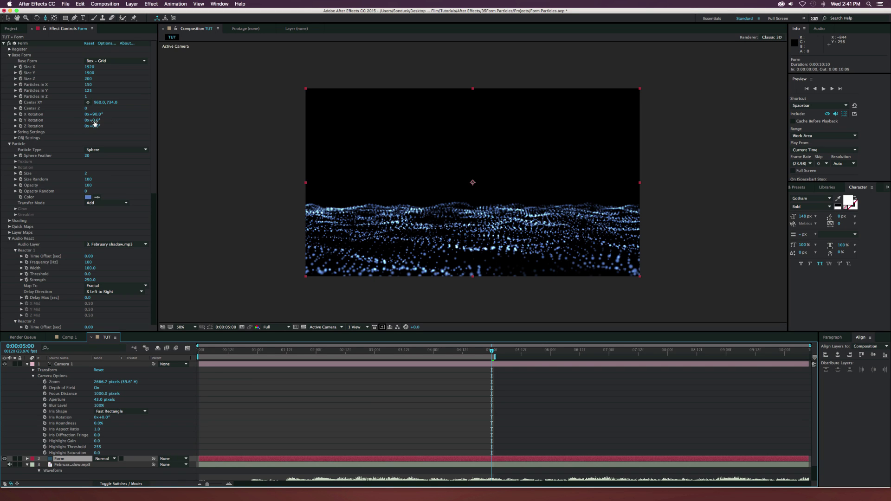
- Set Form's Y Rotation to about 37° and orbit the camera to frame the diagonal waves
left_click_drag(91, 120, 109, 121)
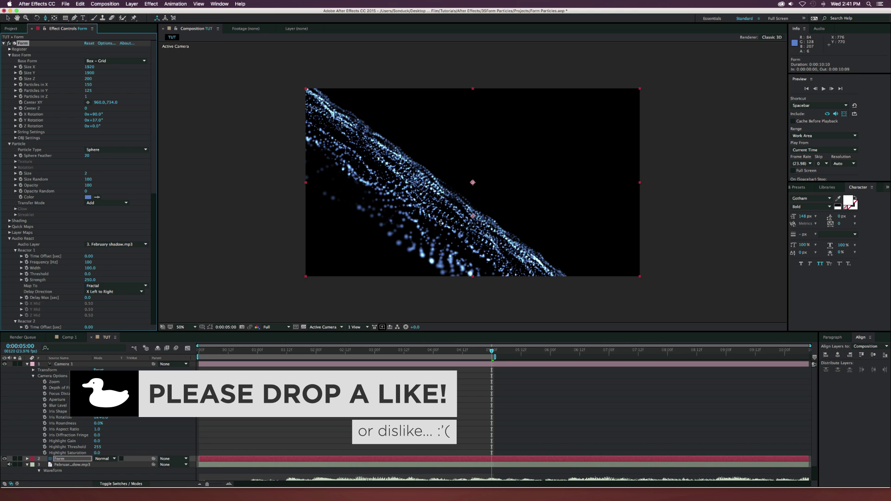
left_click_drag(441, 222, 421, 185)
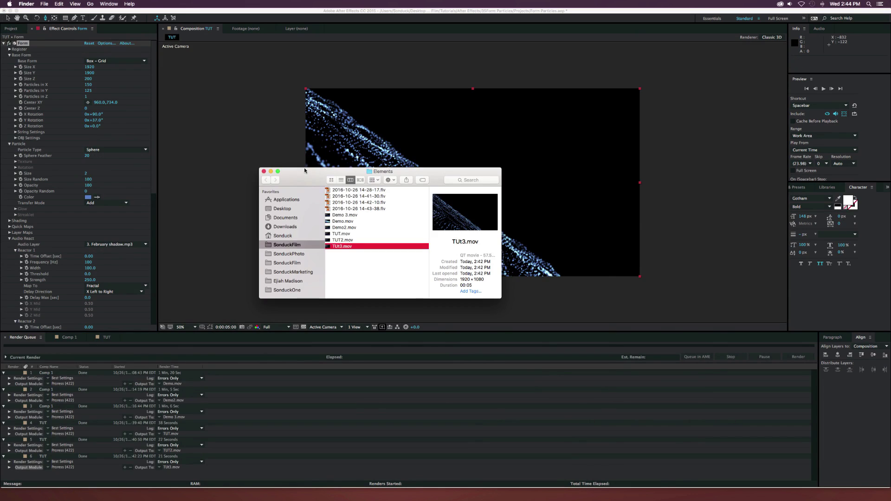
- Preview the rendered TUt3.mov movie in Quick Look
key("space")
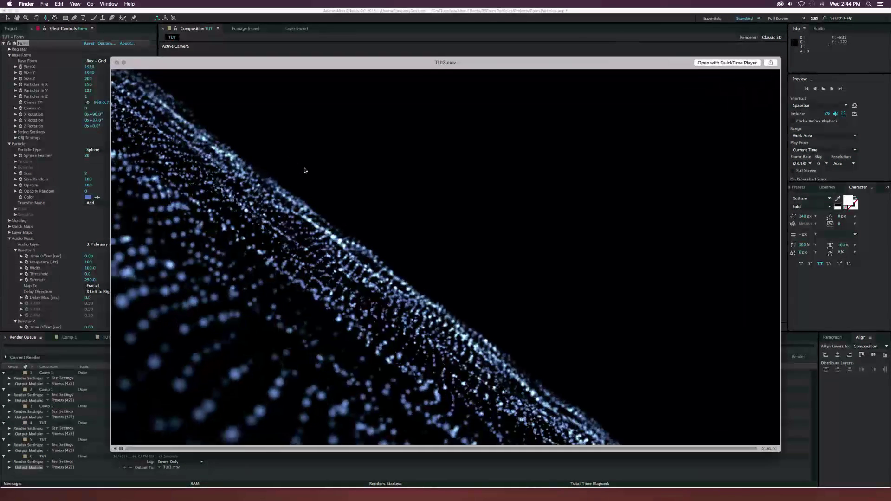